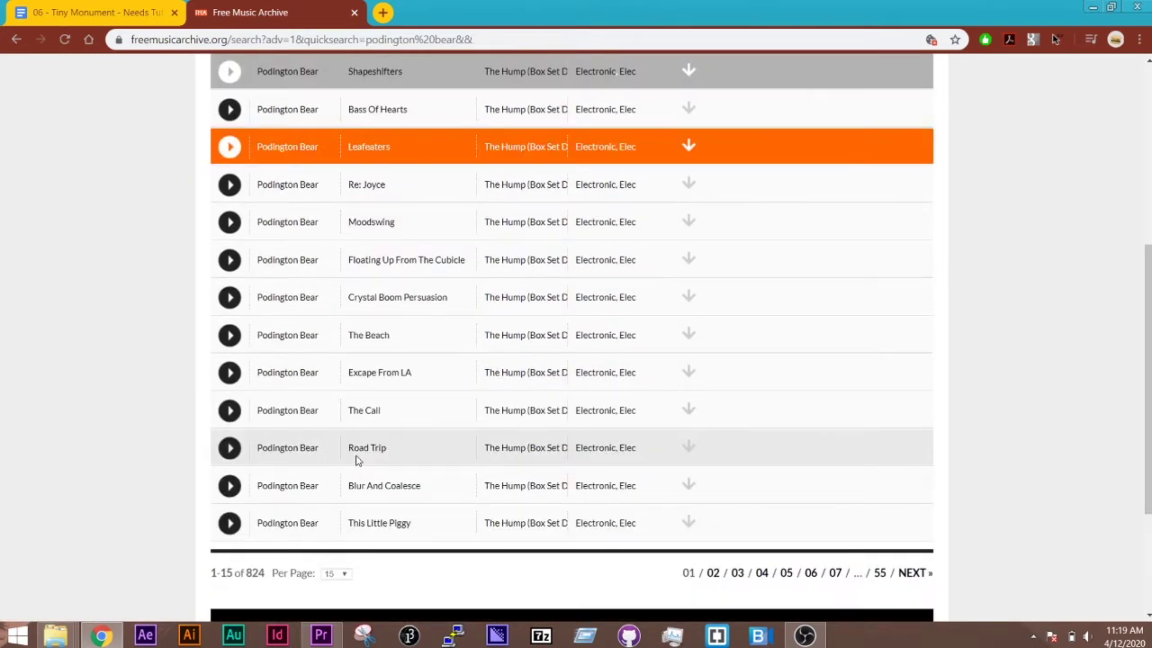
# Step: Preview the tracks Leafeaters and Moodswing in the Podington Bear search results
pyautogui.scroll(4, 416, 495)
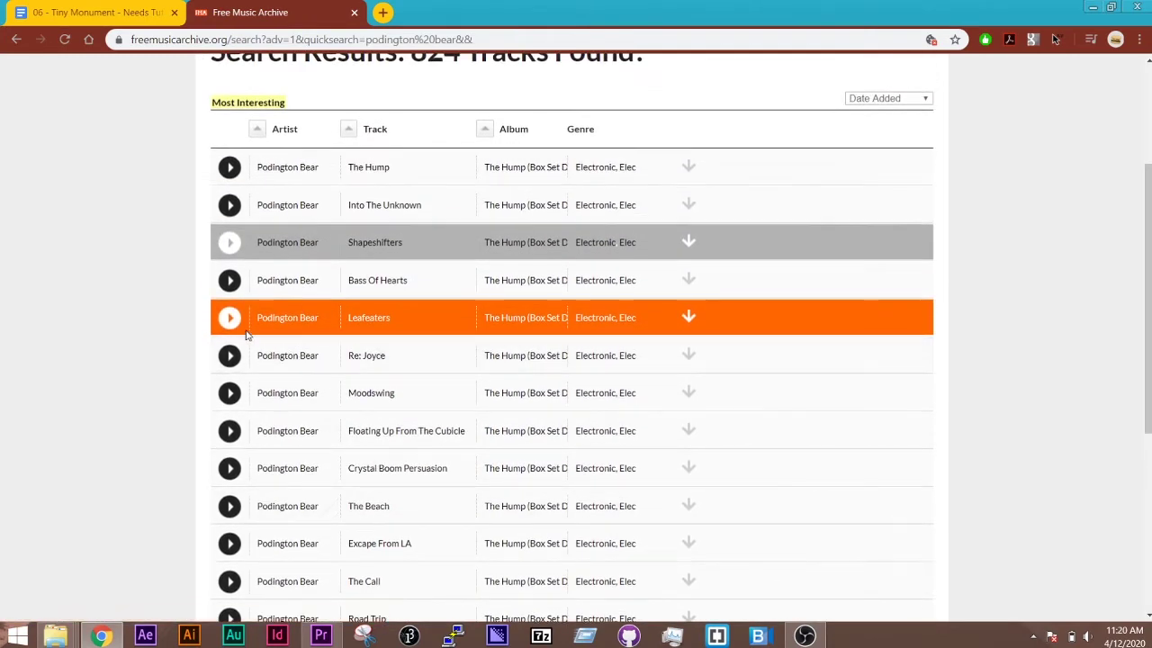
pyautogui.click(232, 322)
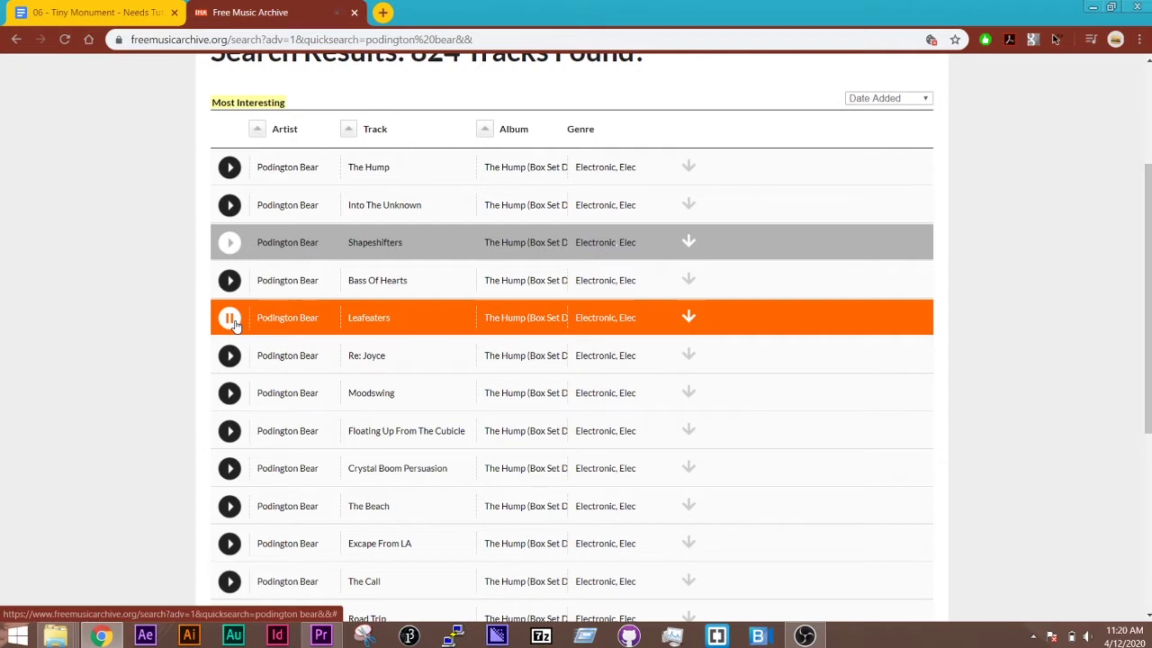
pyautogui.click(230, 393)
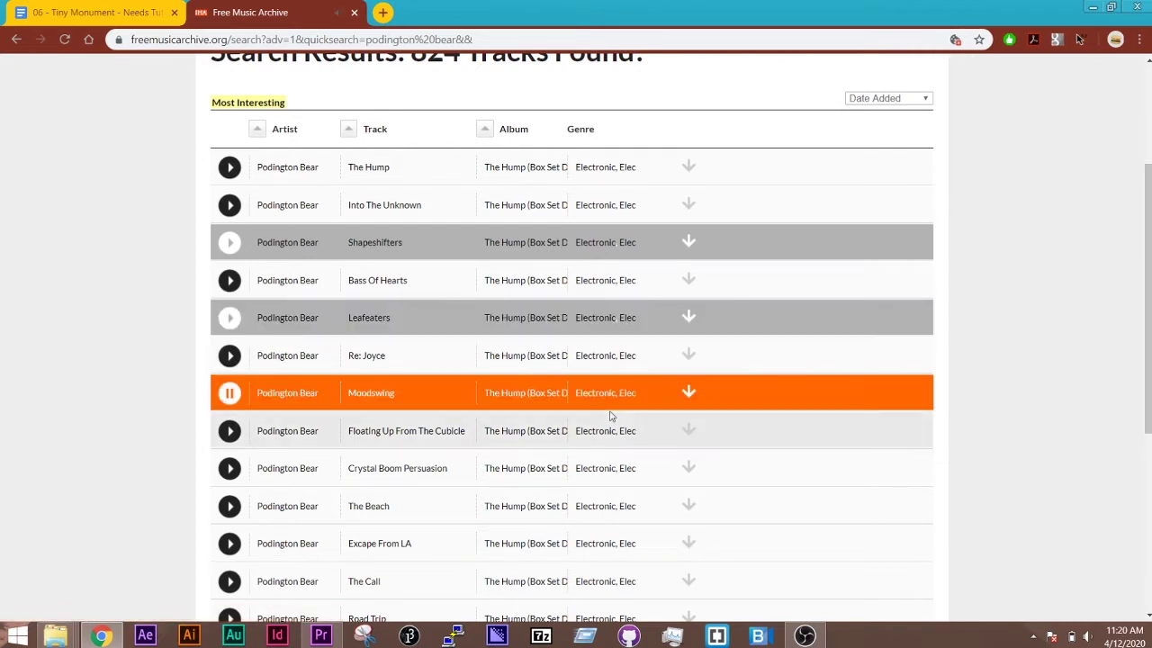
# Step: Open the Moodswing MP3 from the search results and start saving the audio file
pyautogui.click(689, 394)
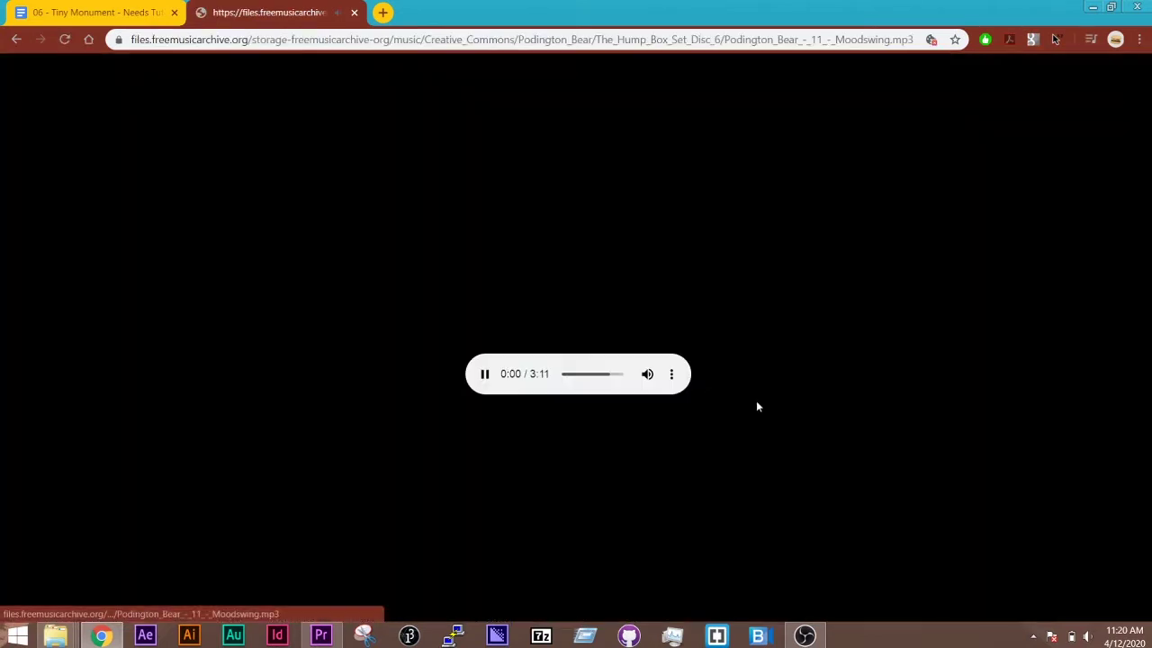
pyautogui.rightClick(607, 387)
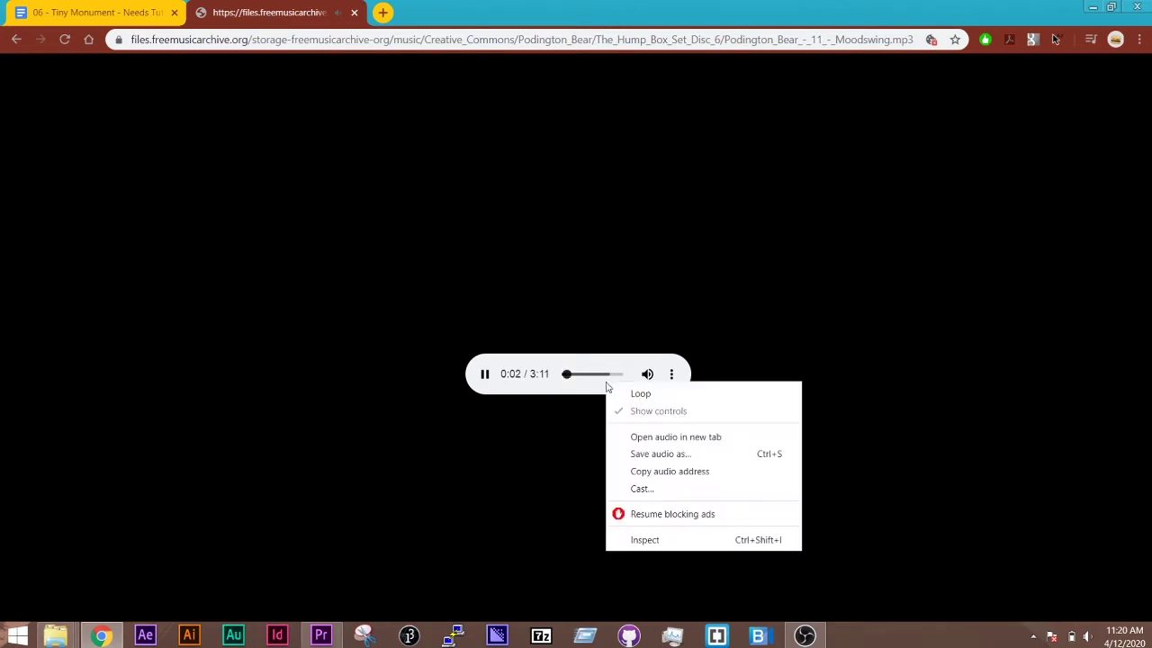
pyautogui.click(664, 454)
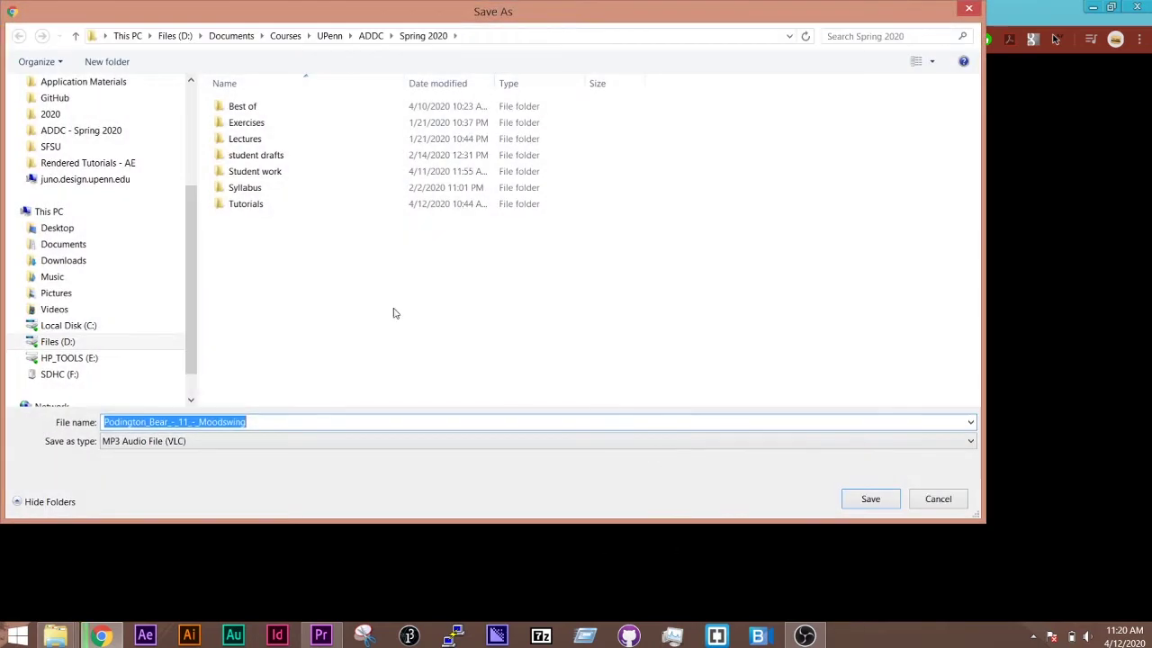
# Step: Browse to the Premiere folder inside Tutorials of ADDC - Spring 2020 as the save location
pyautogui.scroll(3, 166, 112)
pyautogui.click(141, 119)
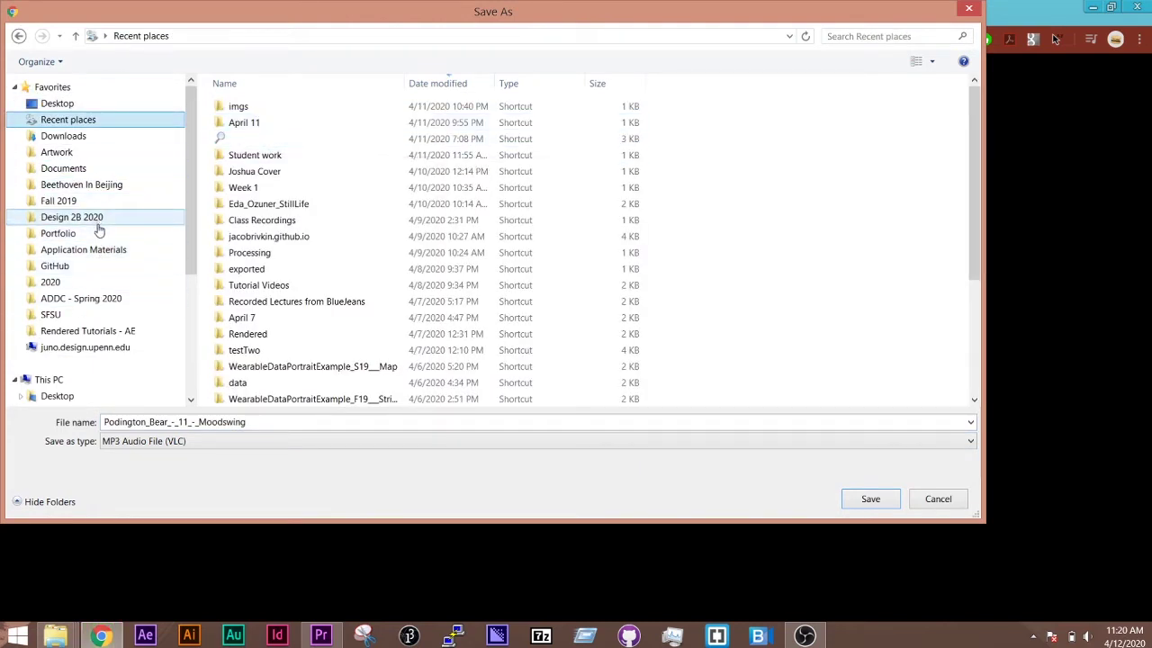
pyautogui.click(90, 297)
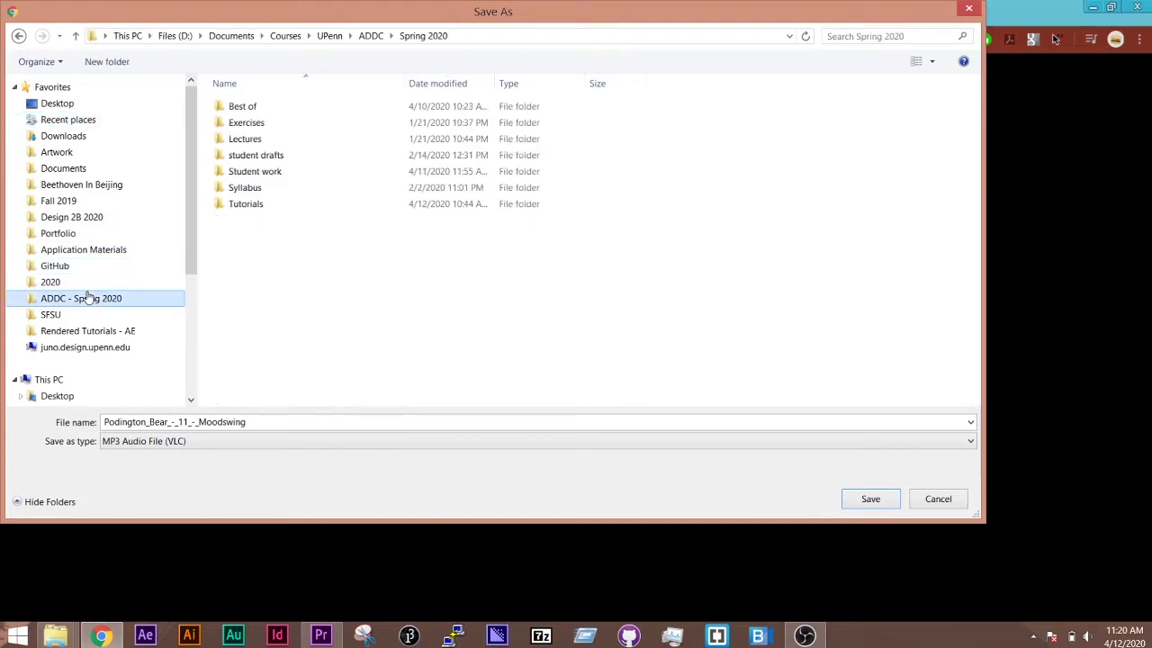
pyautogui.click(278, 207)
pyautogui.doubleClick(278, 207)
pyautogui.doubleClick(256, 139)
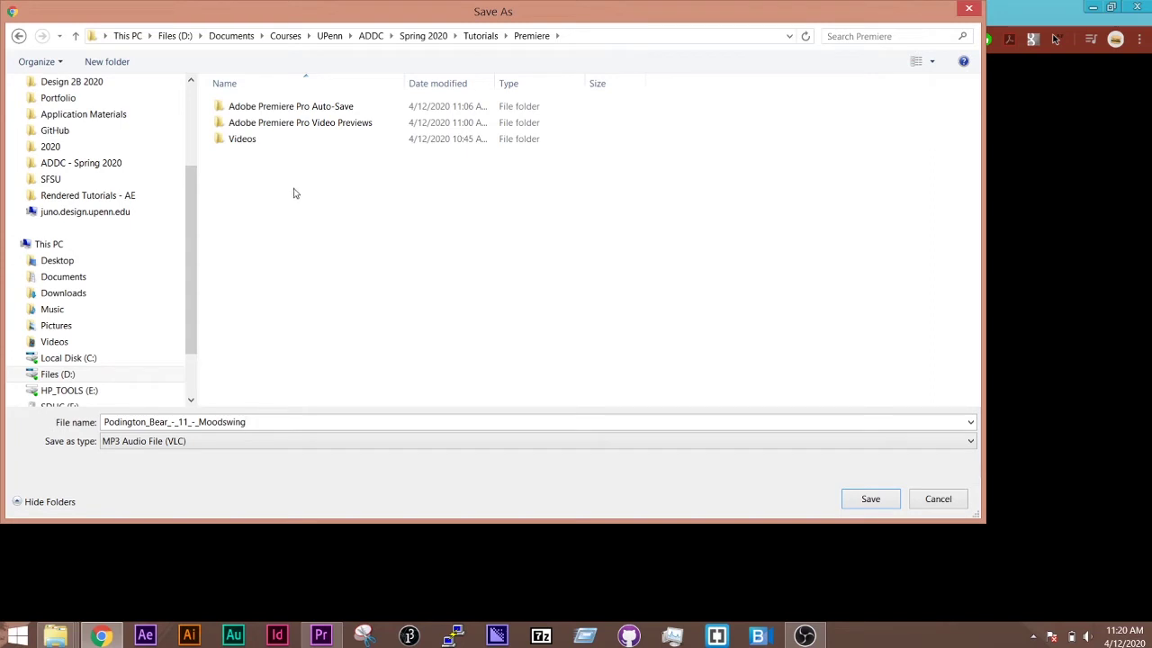
# Step: Create a folder named Audio in the Premiere folder and save the Moodswing MP3 inside it
pyautogui.rightClick(275, 216)
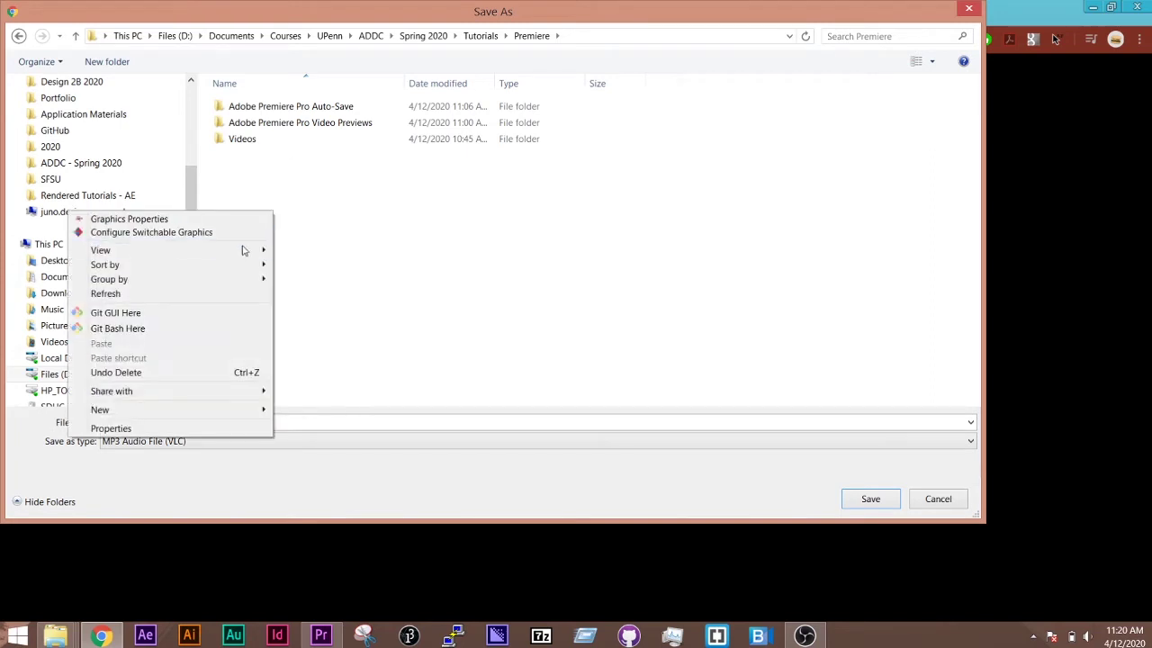
pyautogui.moveTo(196, 409)
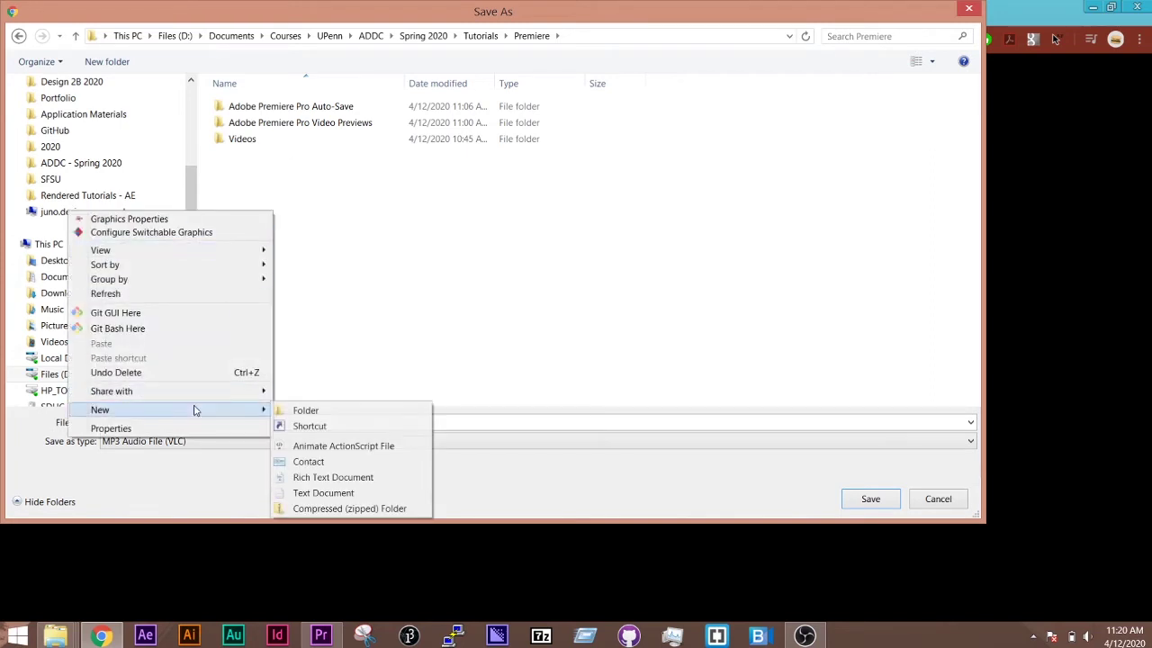
pyautogui.click(279, 410)
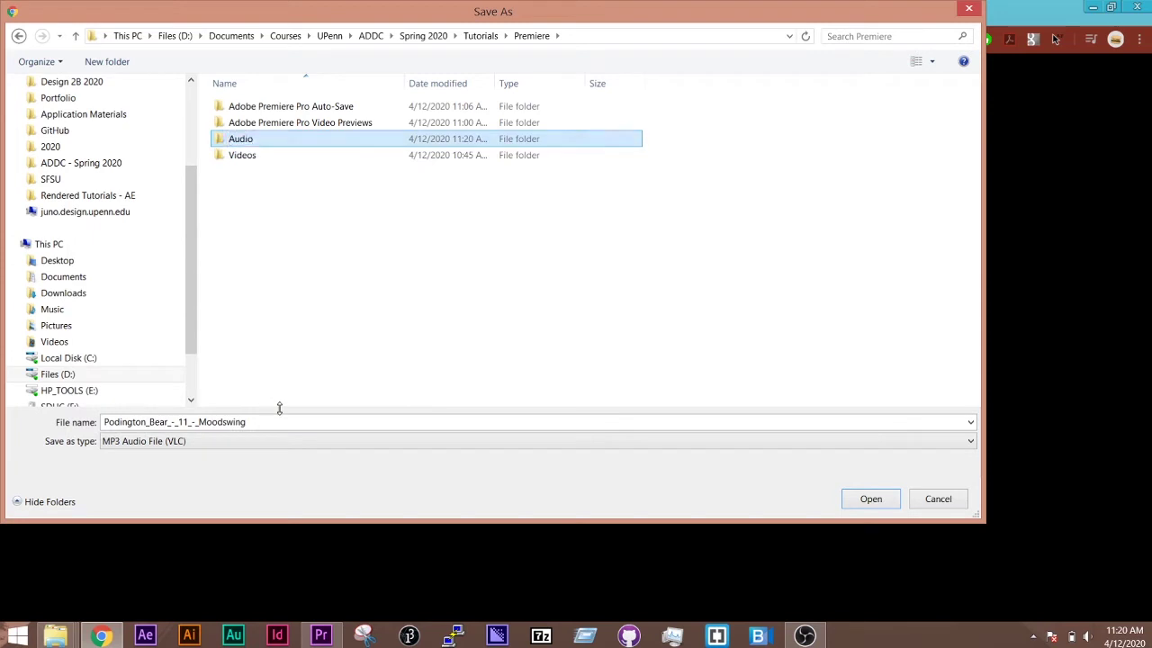
pyautogui.doubleClick(266, 142)
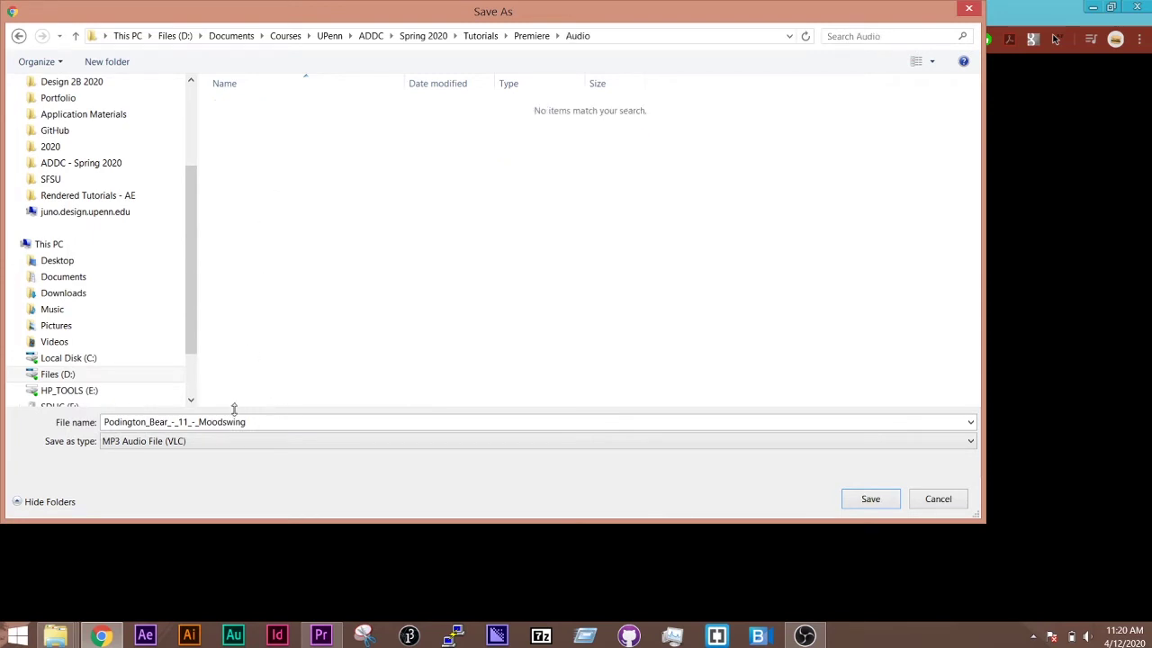
pyautogui.click(240, 421)
pyautogui.press('Return')
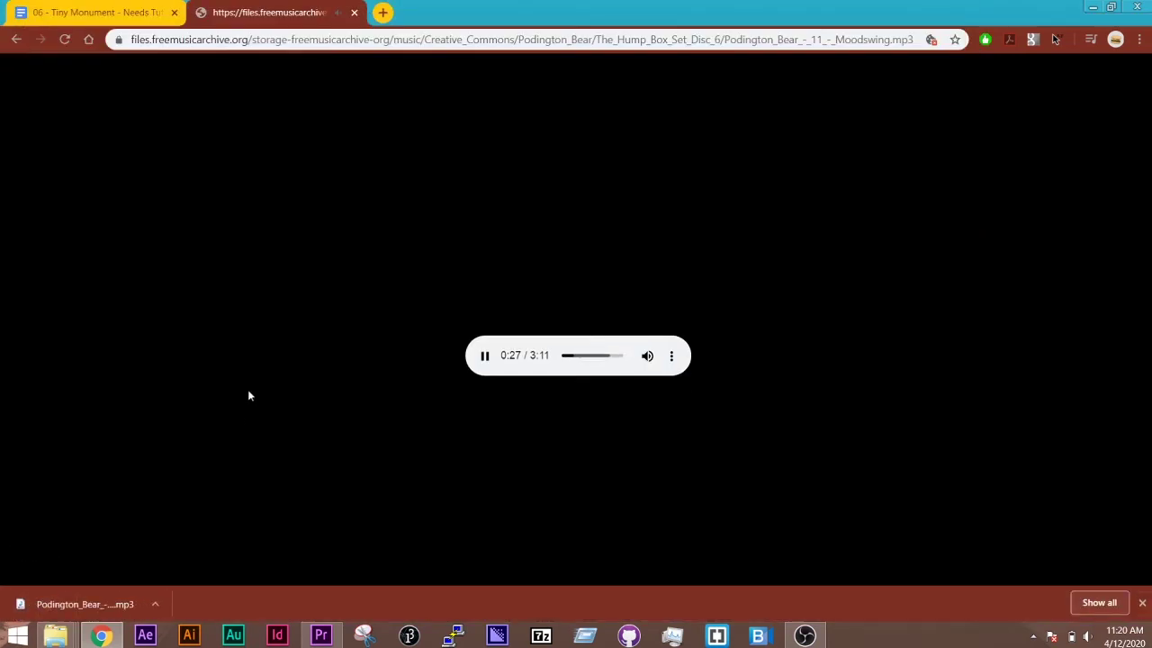
# Step: Switch to Premiere Pro and import the Moodswing MP3 from the Audio folder into the project
pyautogui.click(16, 40)
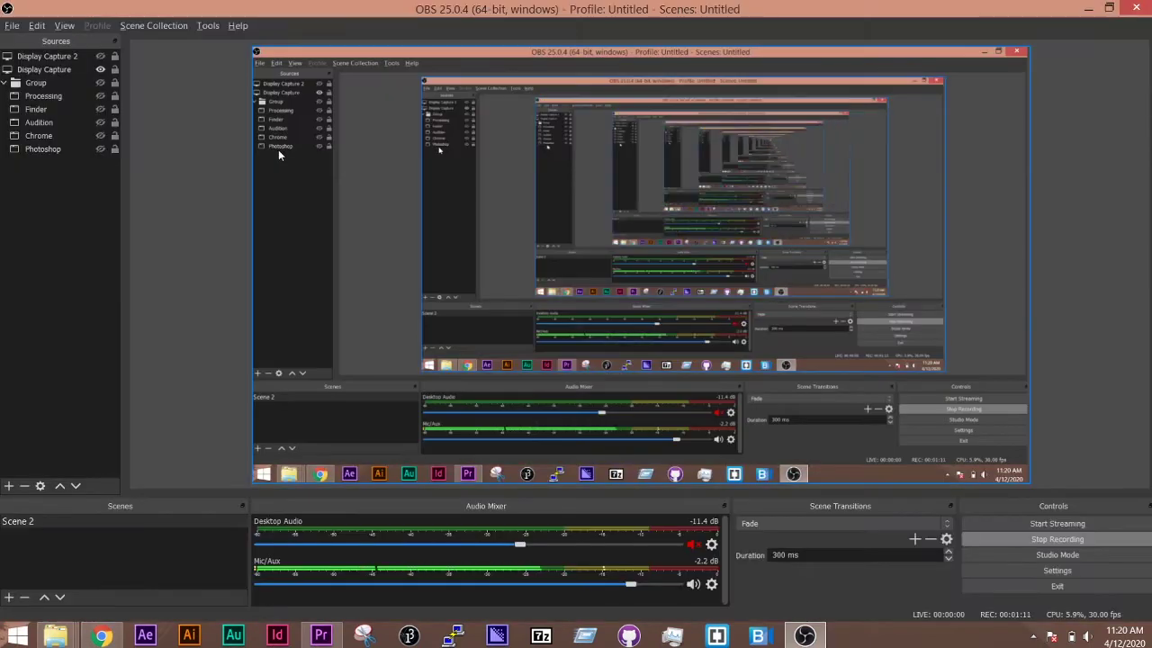
pyautogui.hotkey('alt', 'Tab')
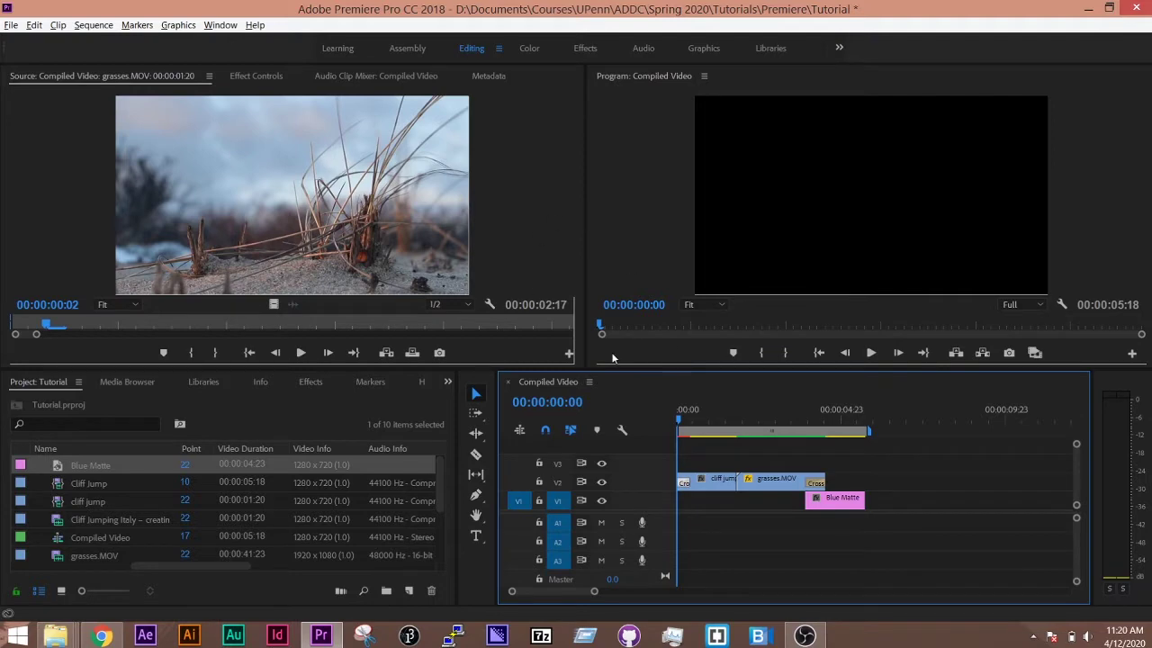
pyautogui.scroll(-3, 287, 511)
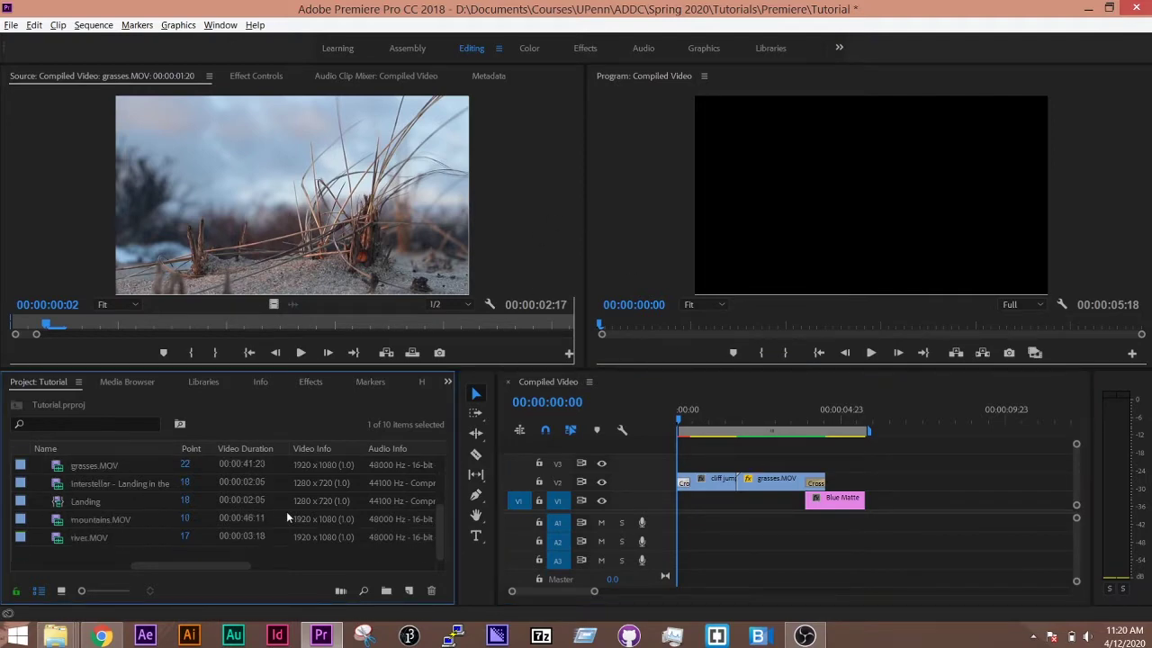
pyautogui.hotkey('ctrl', 'i')
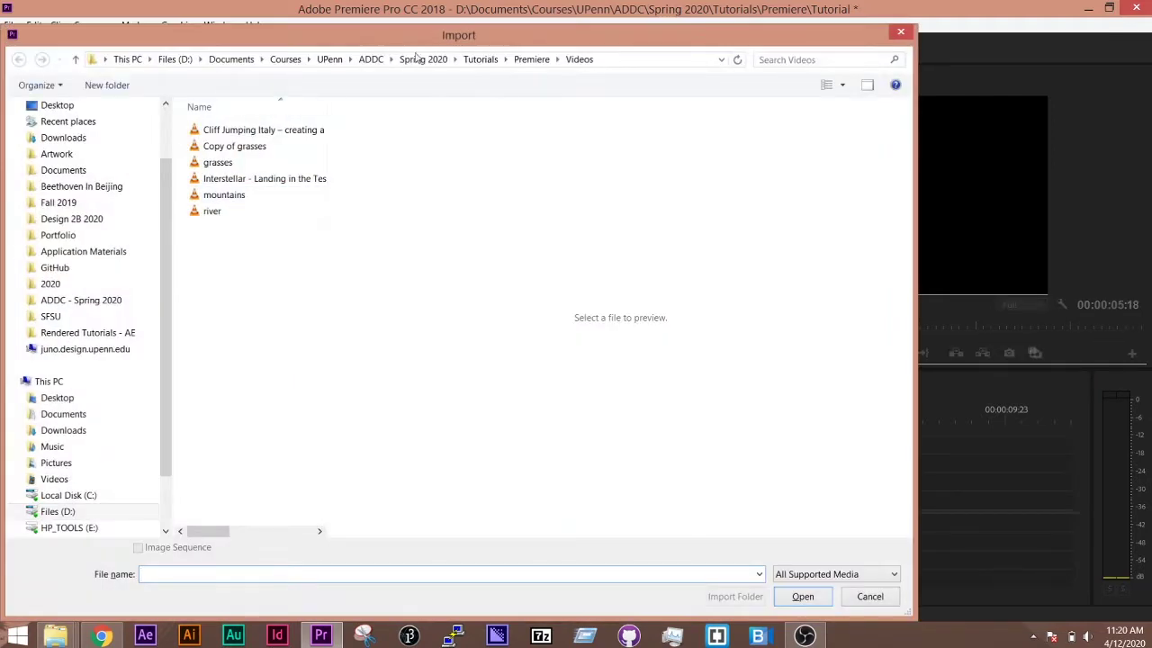
pyautogui.click(532, 59)
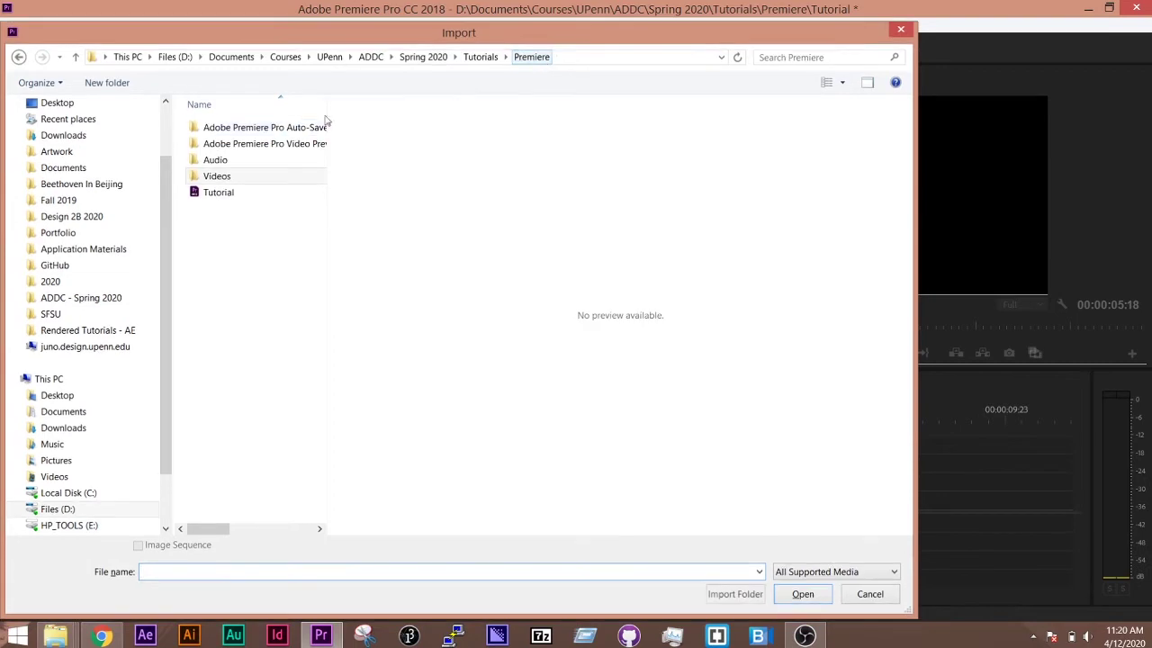
pyautogui.doubleClick(253, 164)
pyautogui.doubleClick(233, 127)
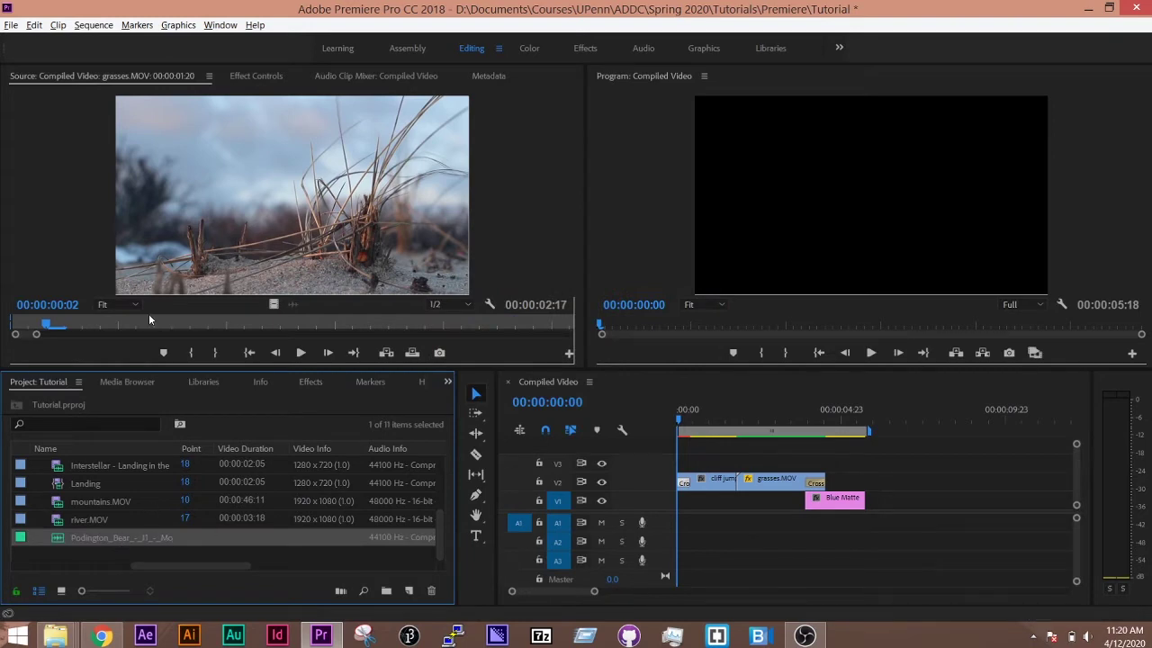
# Step: Open the imported Moodswing MP3 in the source monitor and place it on track A1 at the start of the sequence
pyautogui.doubleClick(78, 550)
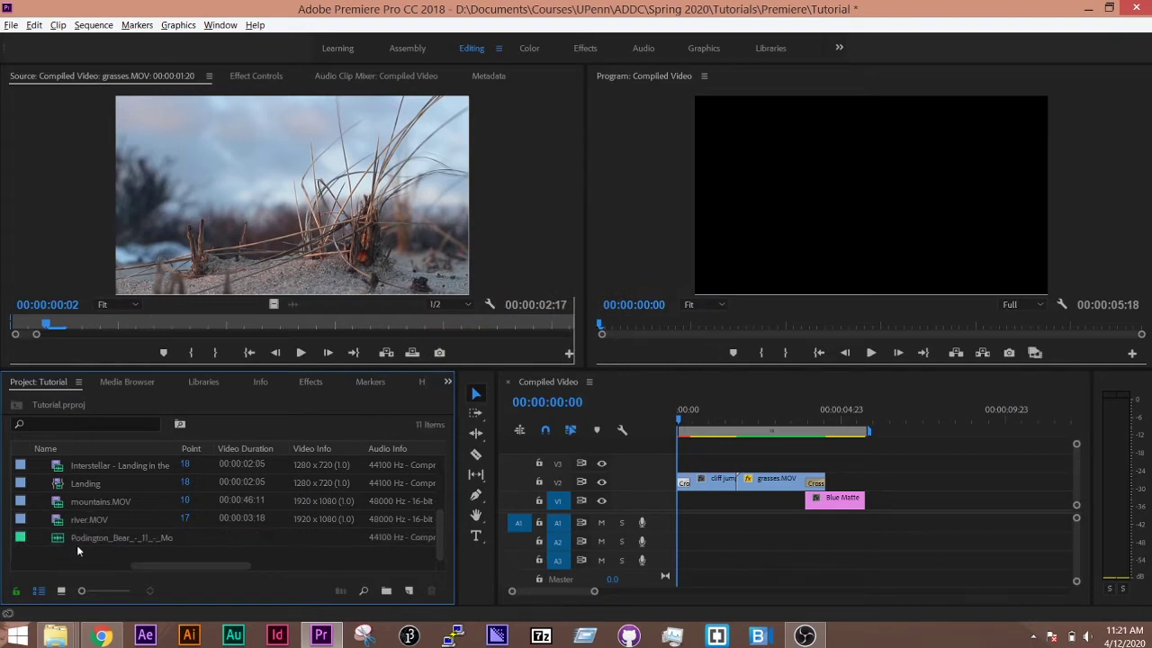
pyautogui.press('Escape')
pyautogui.doubleClick(61, 536)
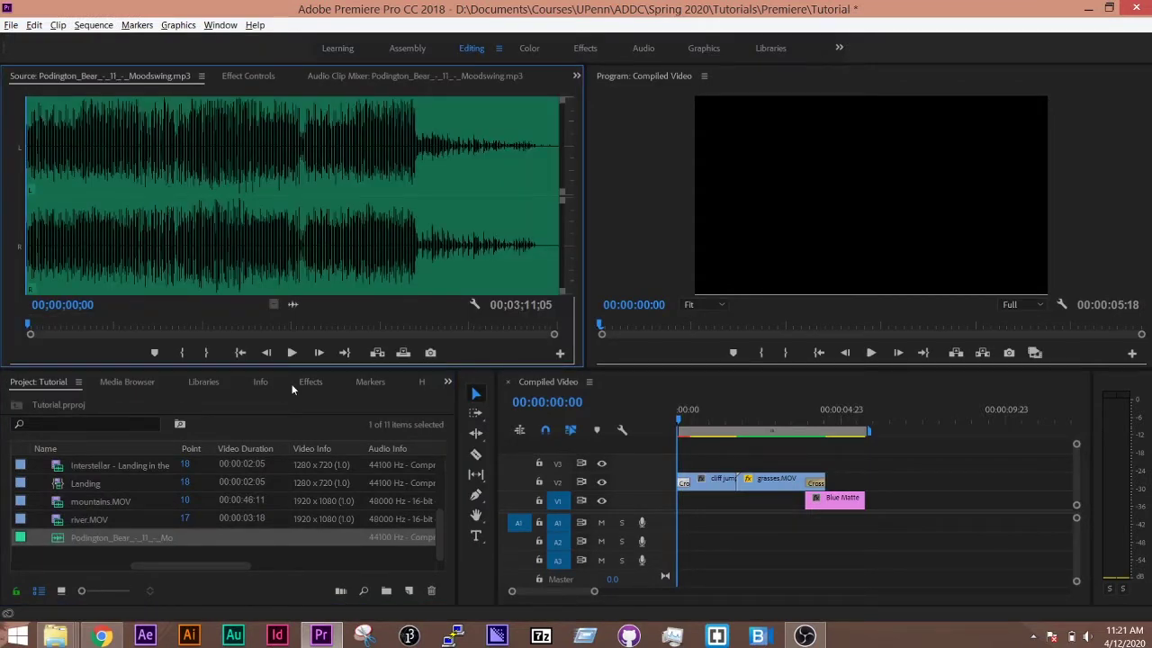
pyautogui.moveTo(165, 537); pyautogui.dragTo(279, 537)
pyautogui.moveTo(637, 531)
pyautogui.mouseDown()
pyautogui.moveTo(736, 526)
pyautogui.moveTo(638, 528)
pyautogui.moveTo(685, 528)
pyautogui.mouseUp()
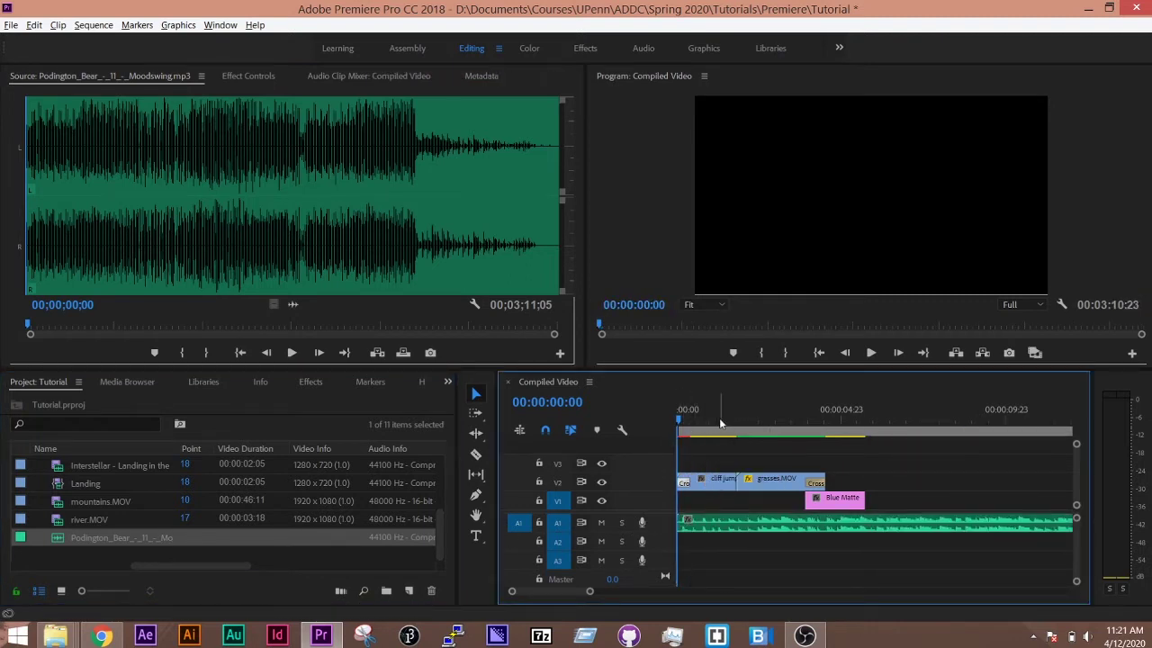
# Step: Play the sequence to the end of Blue Matte, then split the music clip at 00:00:05:17 and 00:00:07:15
pyautogui.press('space')
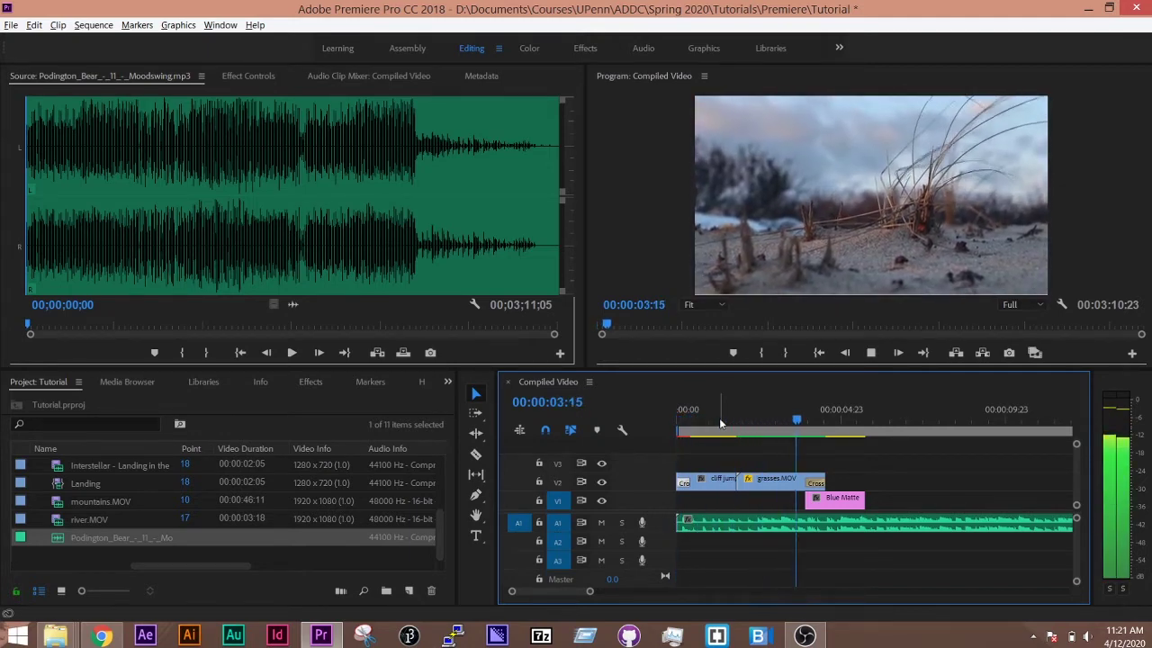
pyautogui.press('space')
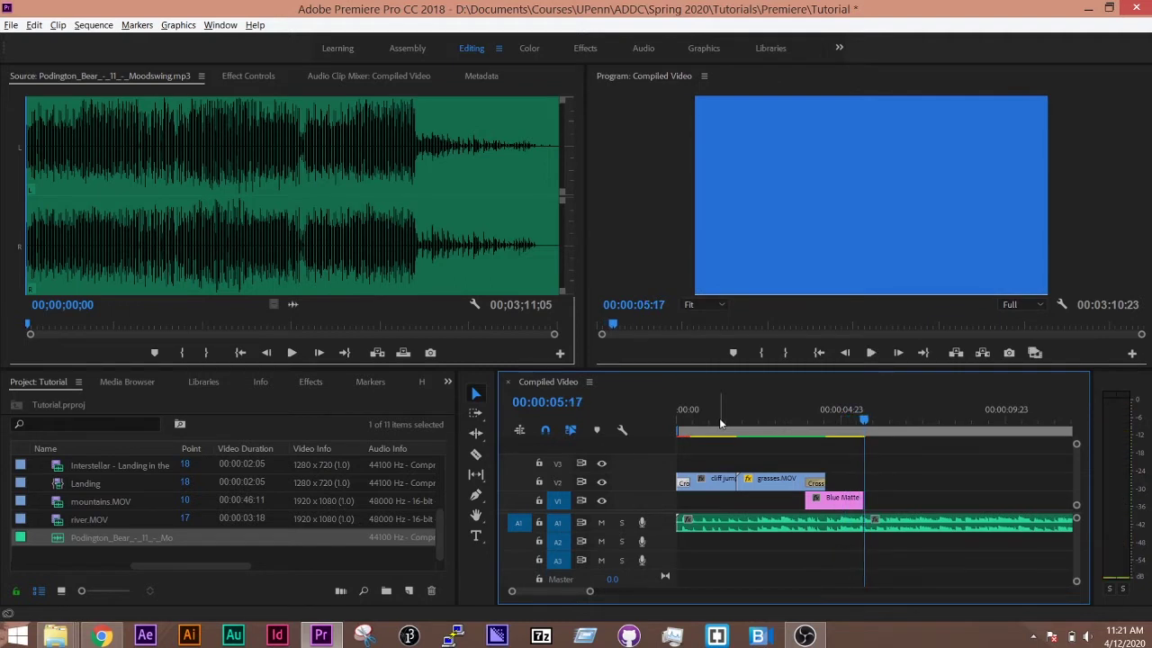
pyautogui.click(890, 521)
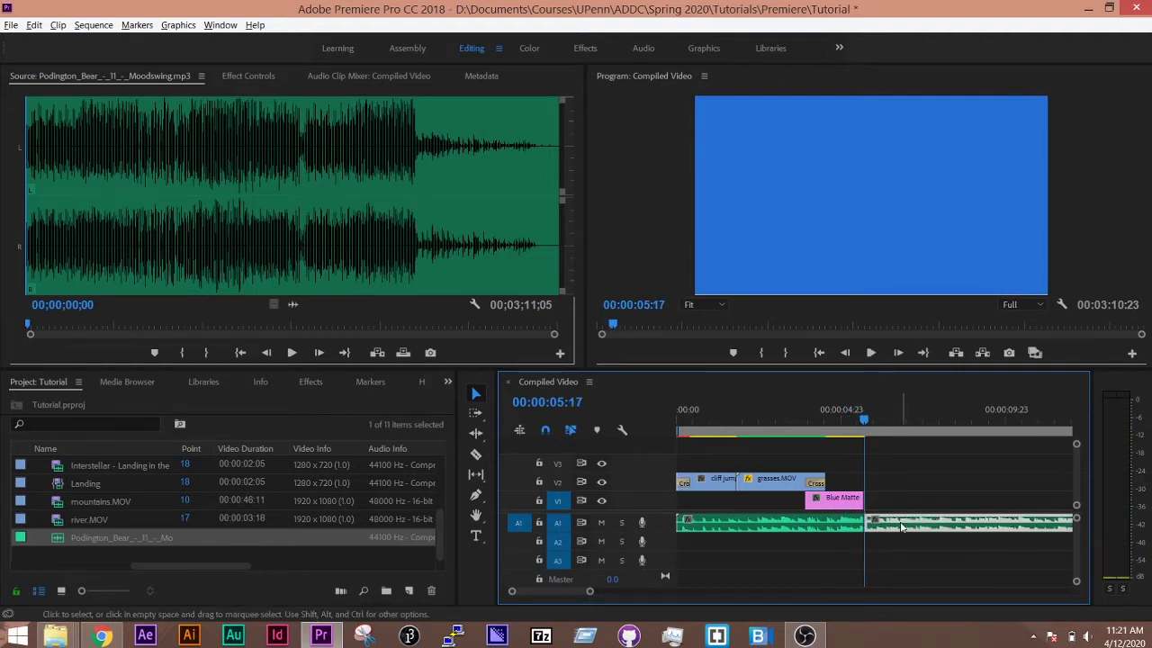
pyautogui.moveTo(821, 423); pyautogui.dragTo(901, 456)
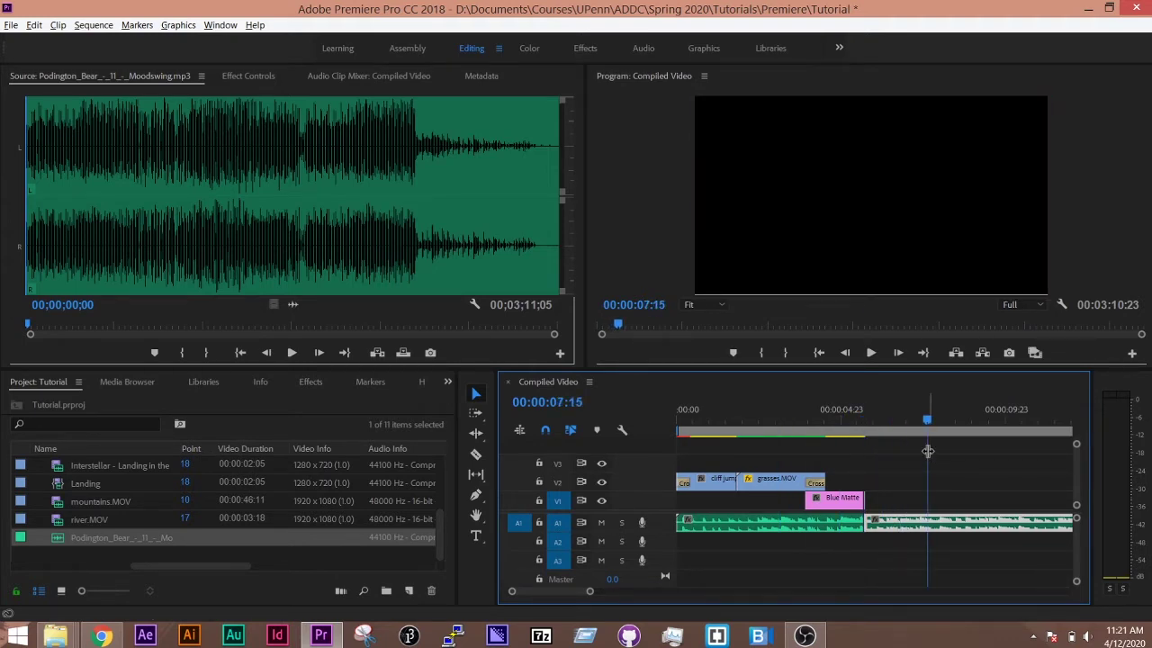
# Step: Delete both pieces of the music clip after the end of Blue Matte
pyautogui.click(948, 531)
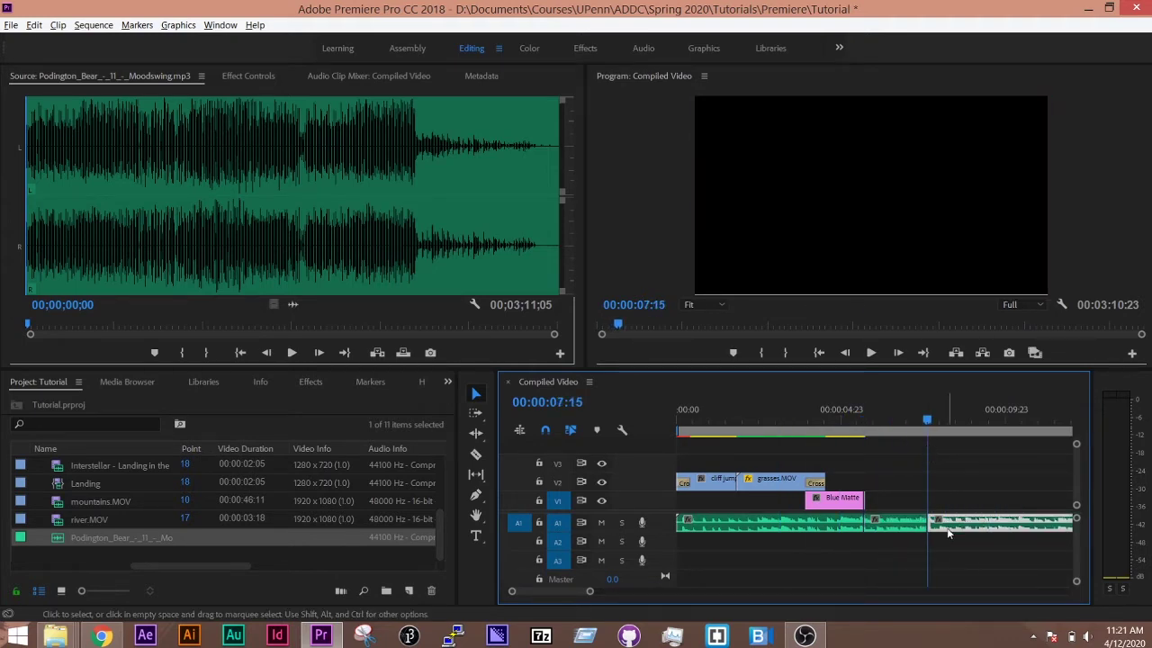
pyautogui.press('Delete')
pyautogui.click(920, 527)
pyautogui.press('Delete')
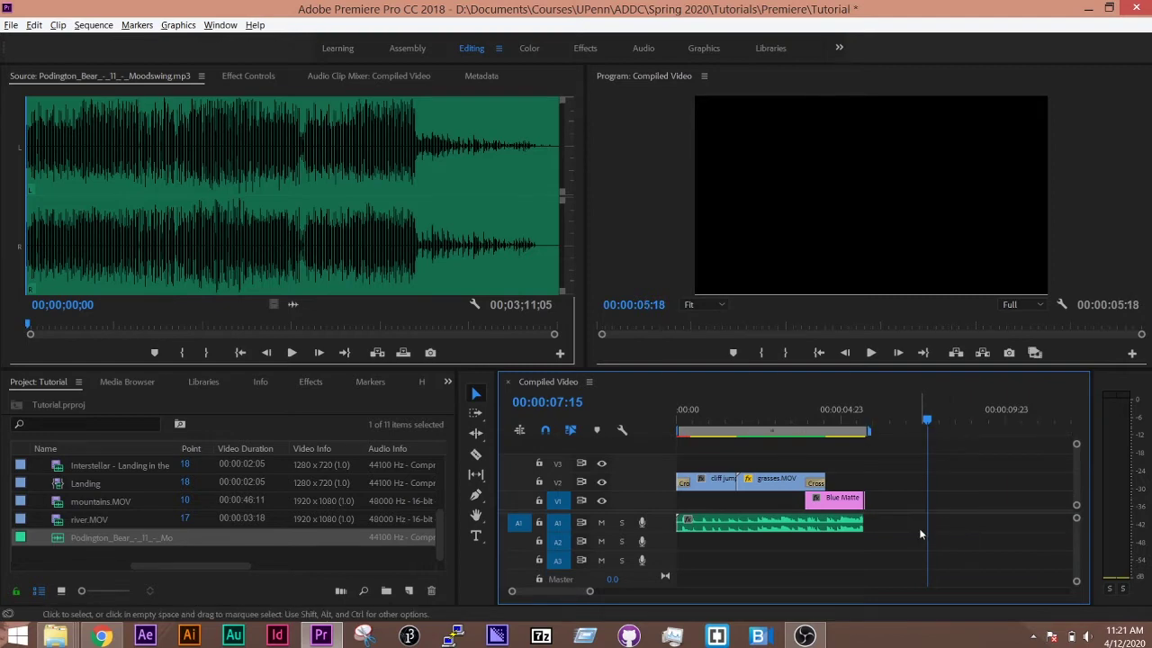
# Step: Return the playhead to the start of the sequence and increase the height of audio track A1
pyautogui.moveTo(927, 420); pyautogui.dragTo(670, 415)
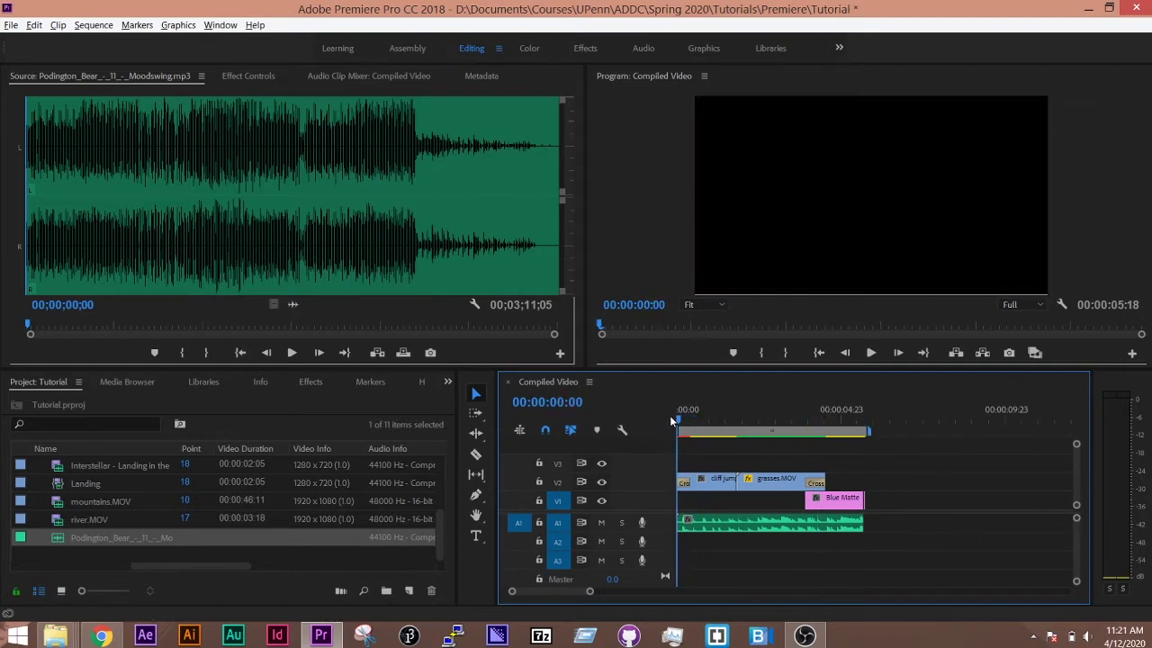
pyautogui.moveTo(623, 531); pyautogui.dragTo(623, 562)
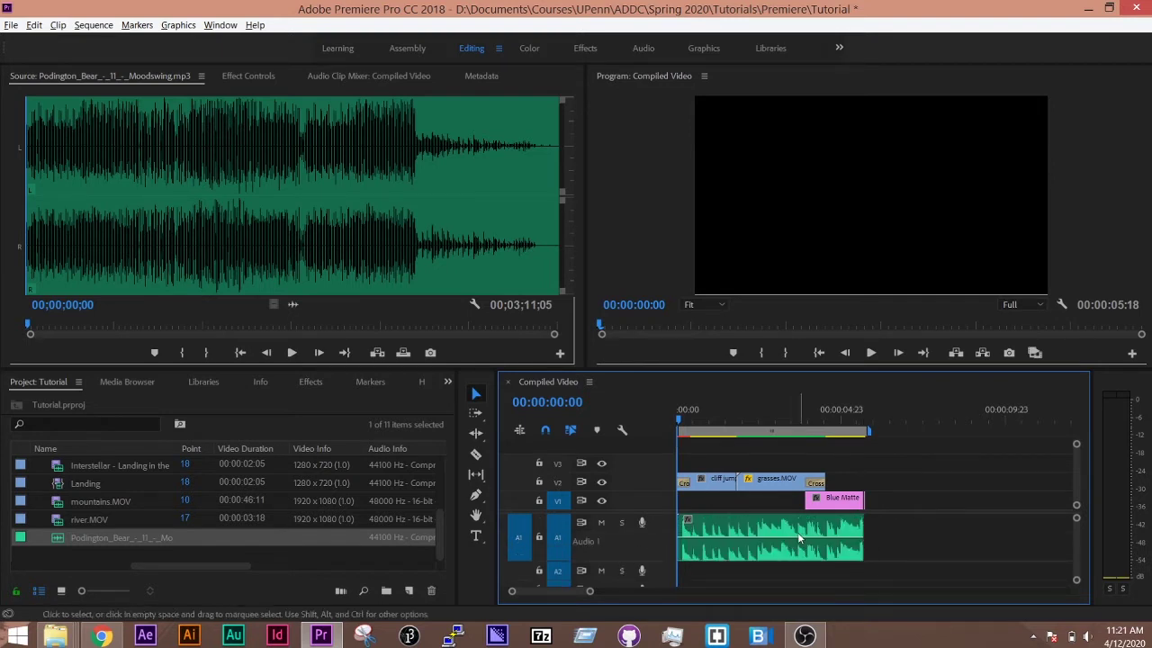
# Step: Apply the default audio transition to the end of the music clip and play the sequence from 00:00:03:23
pyautogui.rightClick(863, 523)
pyautogui.click(936, 500)
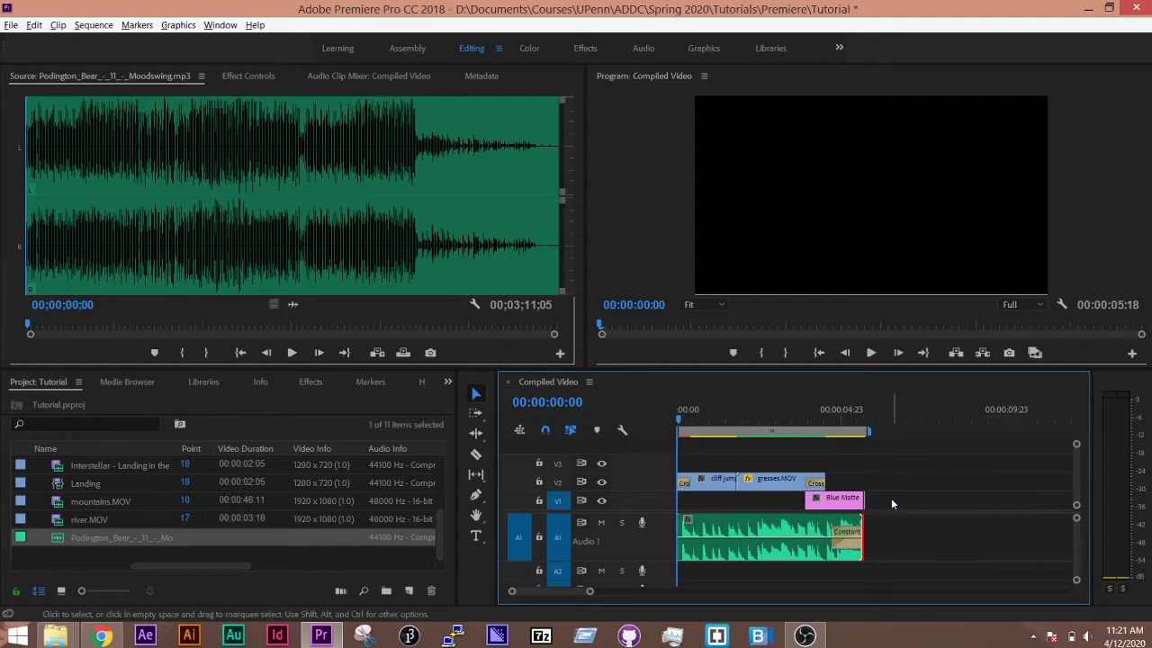
pyautogui.click(808, 423)
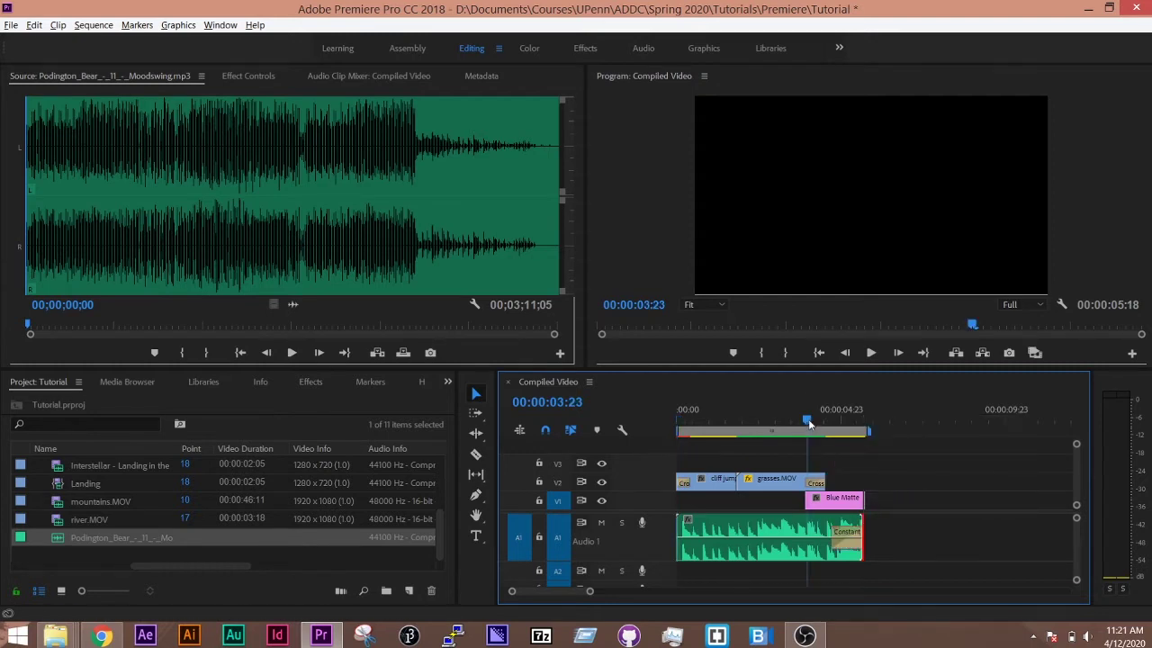
pyautogui.press('space')
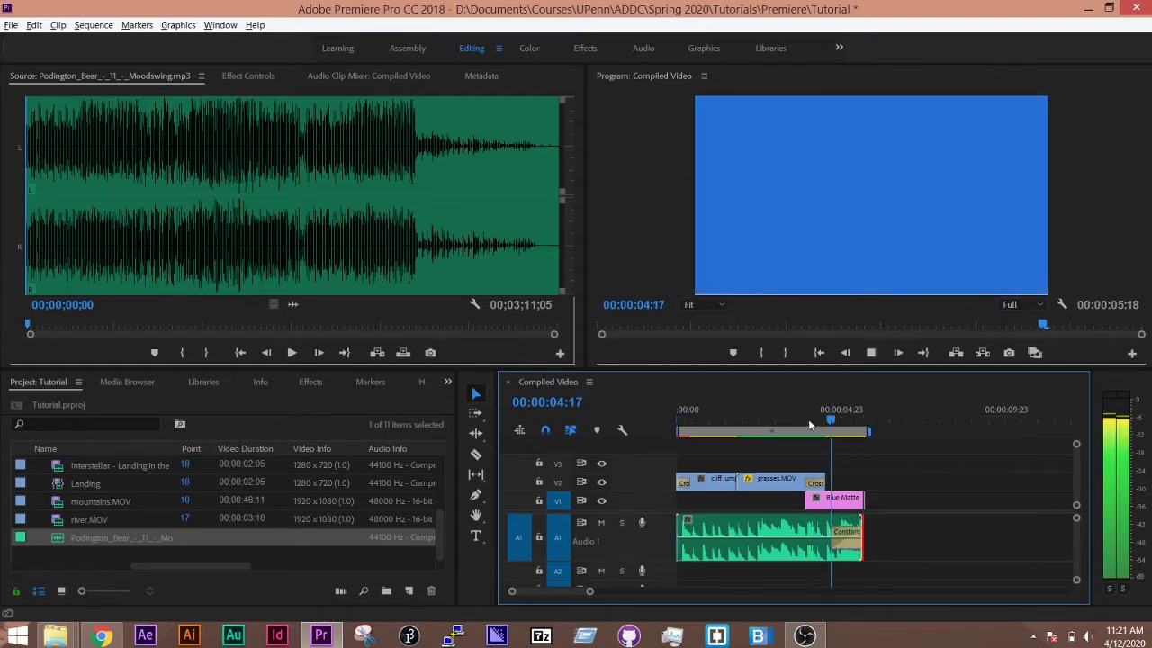
# Step: Remove the audio transition from the end of the music clip
pyautogui.click(857, 554)
pyautogui.press('Delete')
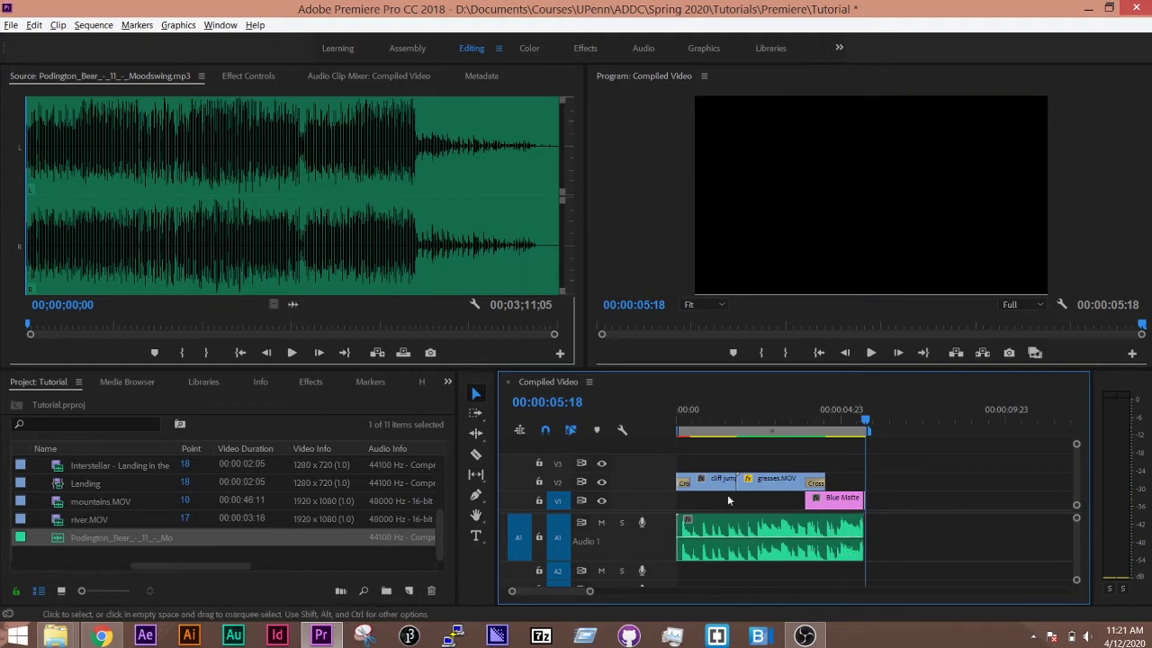
# Step: Save the project and lower the overall volume level of the music clip on track A1
pyautogui.hotkey('ctrl', 's')
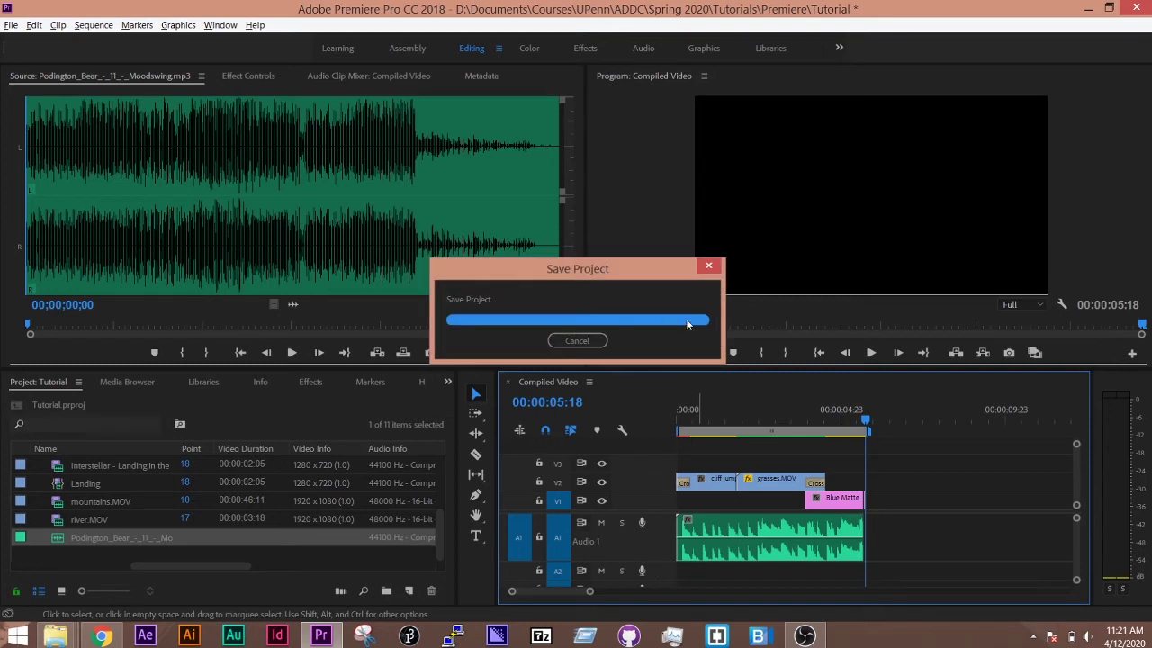
pyautogui.moveTo(629, 559)
pyautogui.mouseDown()
pyautogui.moveTo(633, 527)
pyautogui.moveTo(634, 560)
pyautogui.mouseUp()
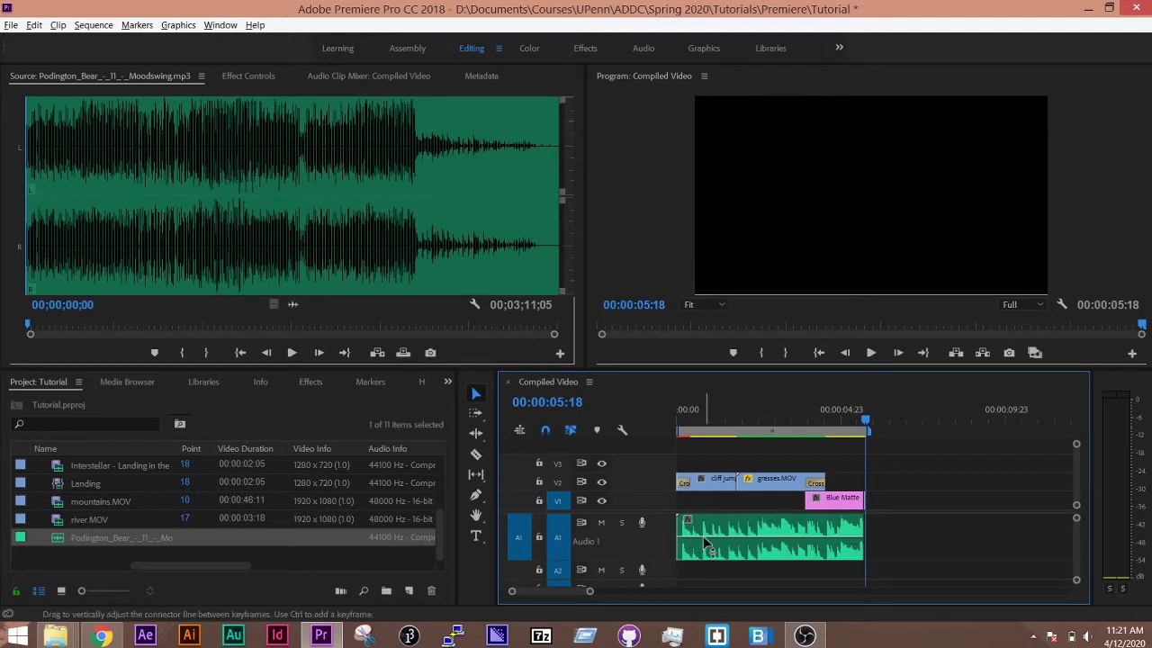
pyautogui.moveTo(705, 540); pyautogui.dragTo(705, 538)
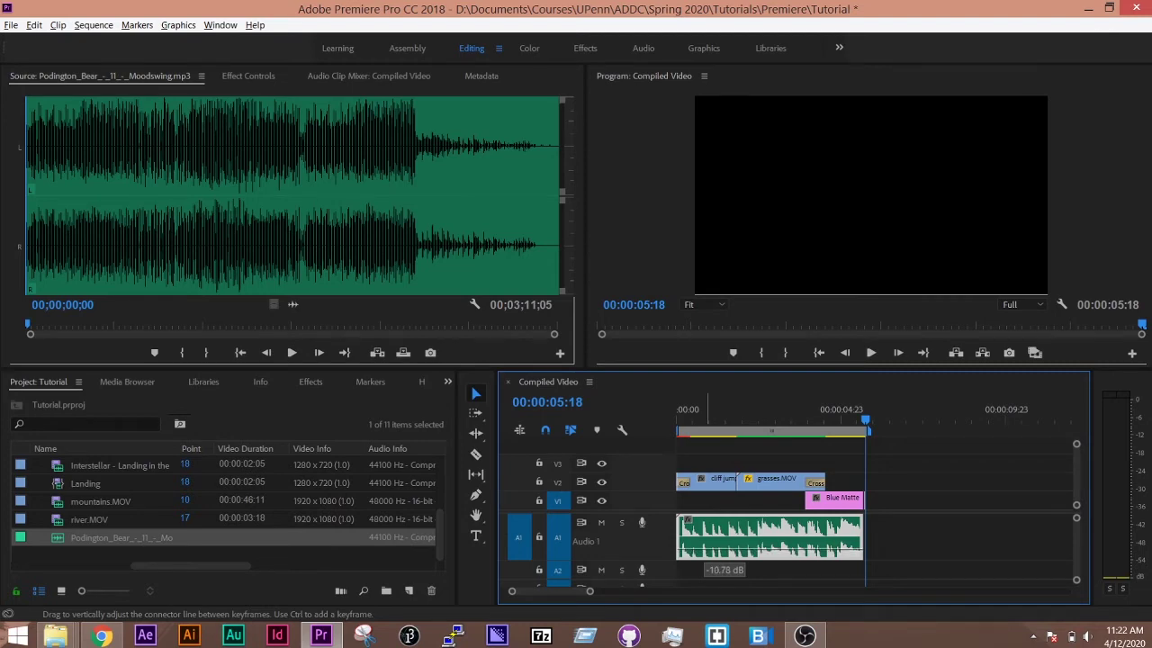
pyautogui.moveTo(704, 544); pyautogui.dragTo(705, 544)
# Step: Play the sequence from its start to check the music's volume level
pyautogui.press('space')
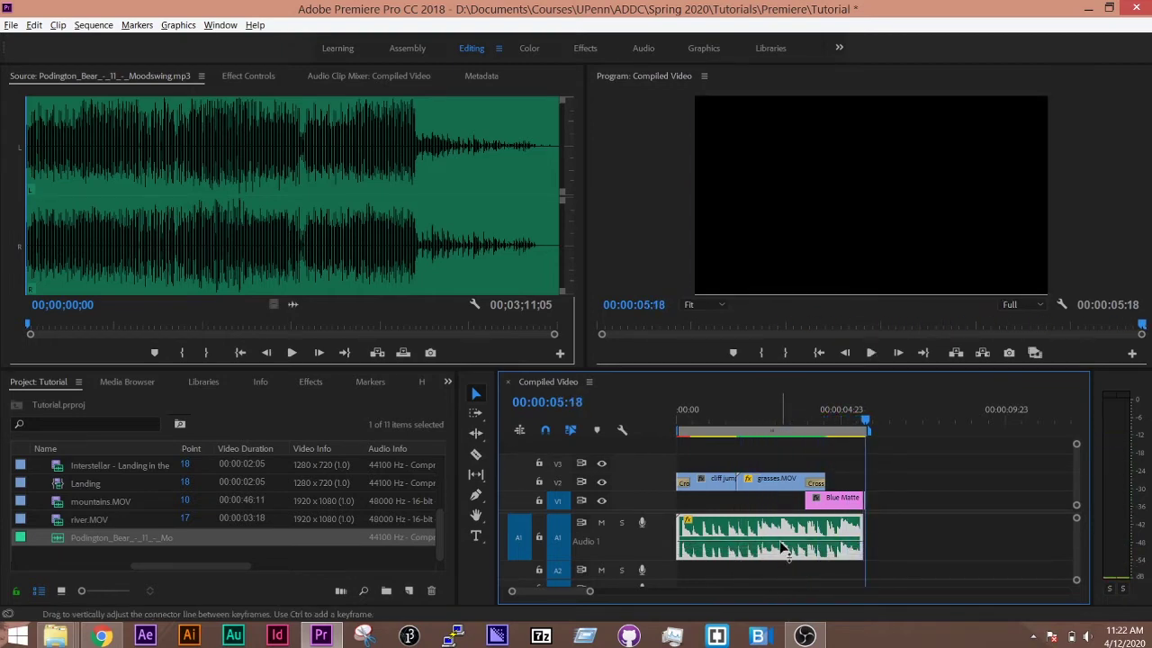
pyautogui.moveTo(828, 414); pyautogui.dragTo(667, 420)
pyautogui.press('space')
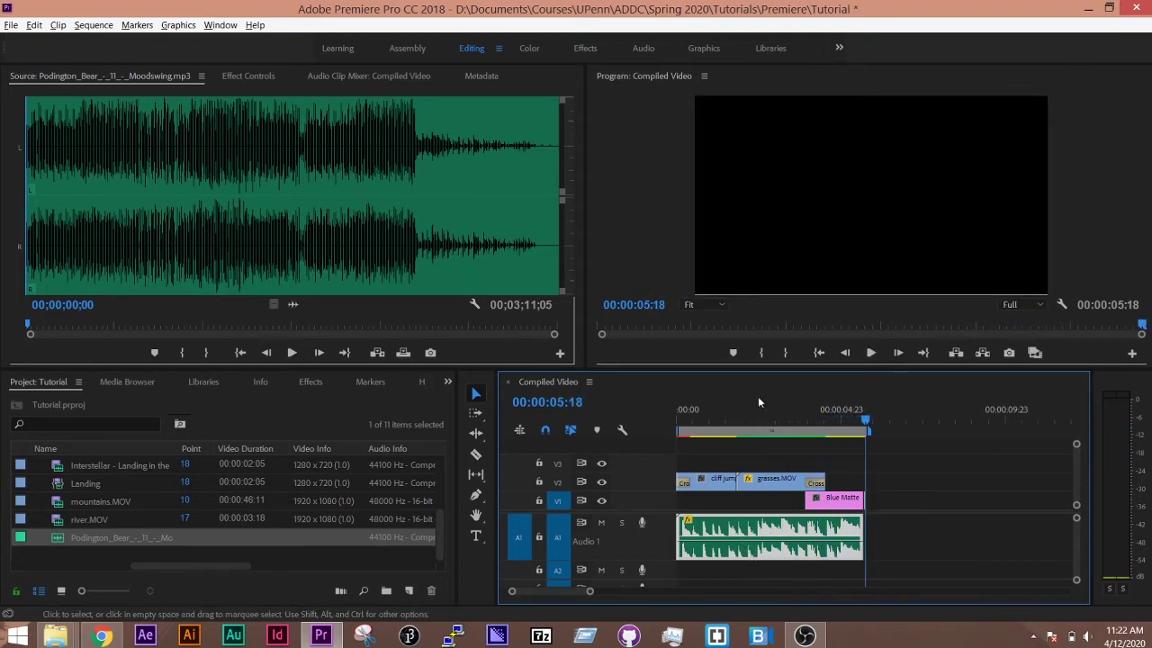
# Step: From 00:00:01:20, add two volume keyframes to the music clip with the Pen tool and lower the second to about -17.5 dB
pyautogui.moveTo(754, 416)
pyautogui.mouseDown()
pyautogui.moveTo(694, 417)
pyautogui.moveTo(739, 421)
pyautogui.mouseUp()
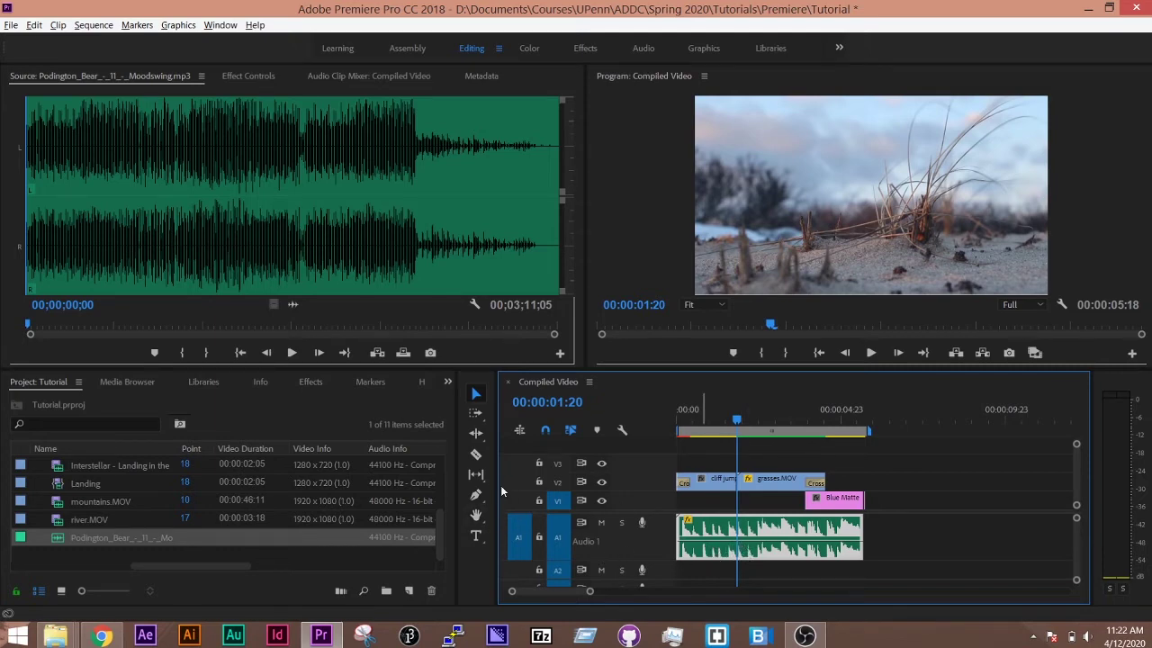
pyautogui.click(475, 497)
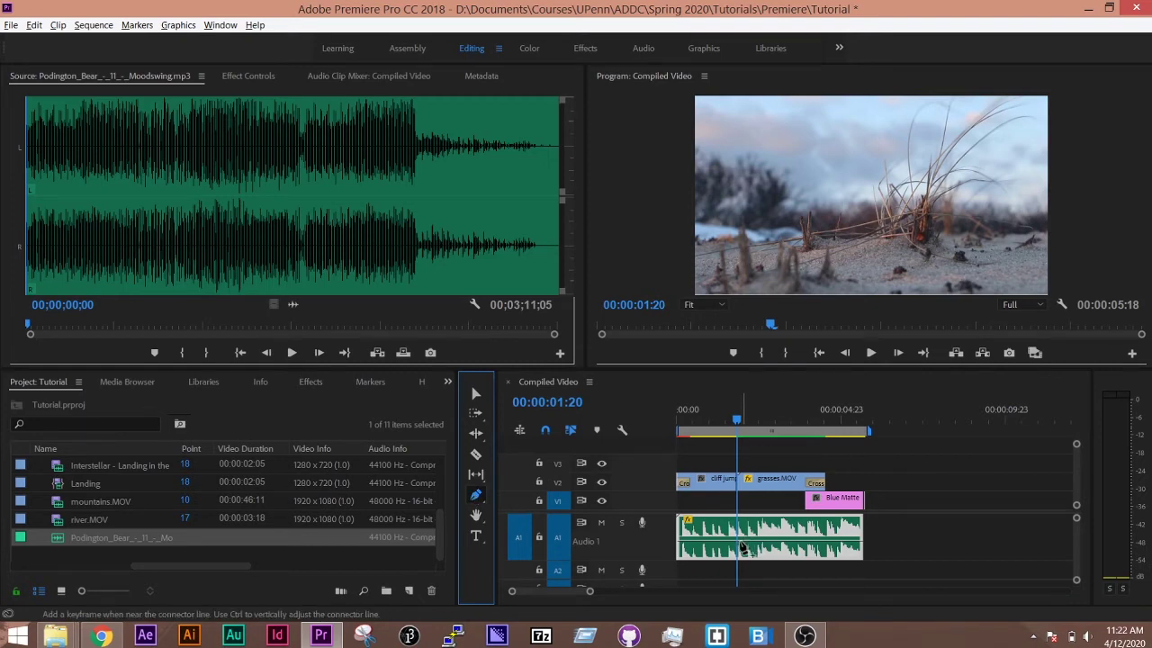
pyautogui.click(753, 553)
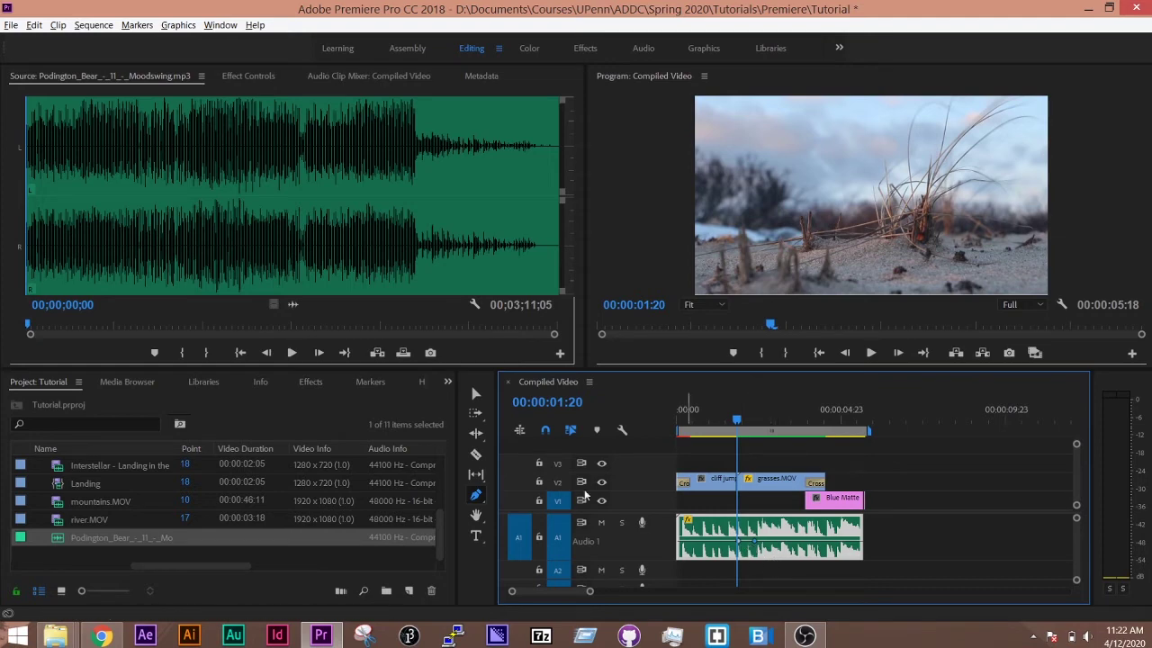
pyautogui.click(477, 395)
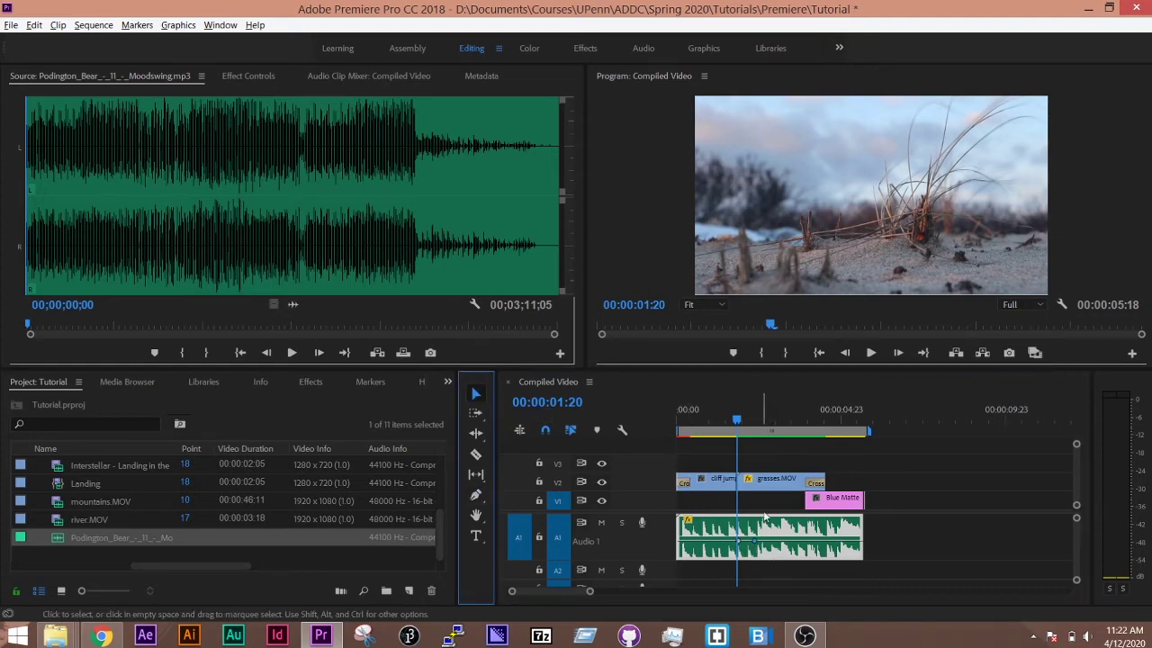
pyautogui.moveTo(740, 543); pyautogui.dragTo(753, 555)
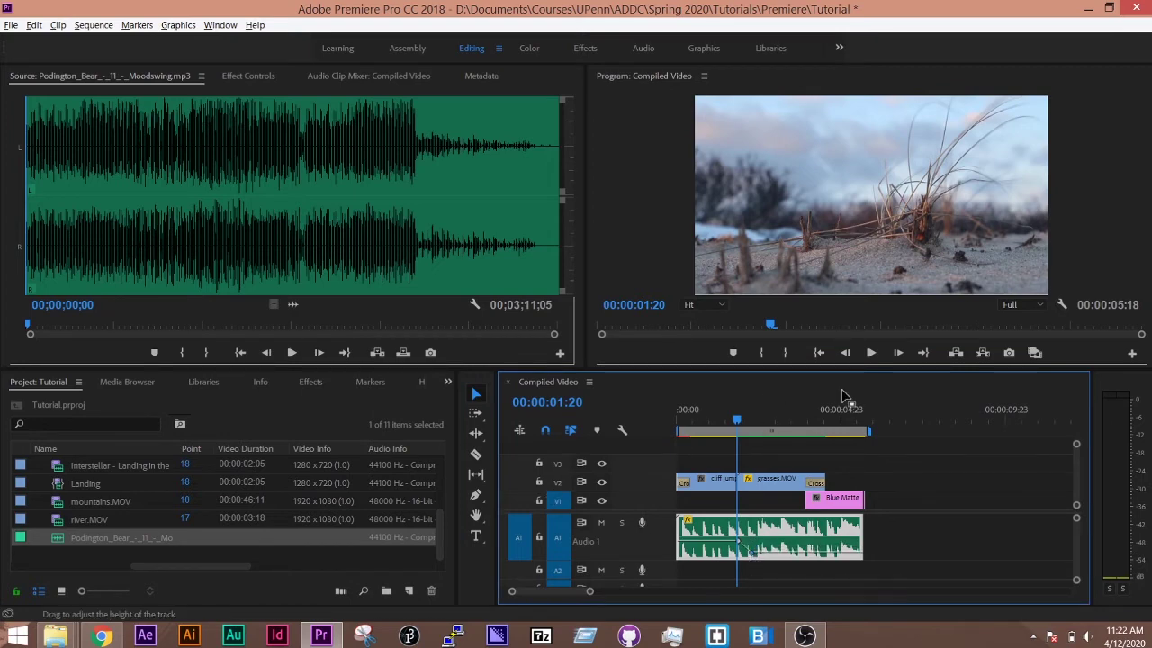
# Step: From 00:00:02:18, add two more volume keyframes to the music clip and raise the last one back to the earlier level
pyautogui.moveTo(751, 423); pyautogui.dragTo(770, 426)
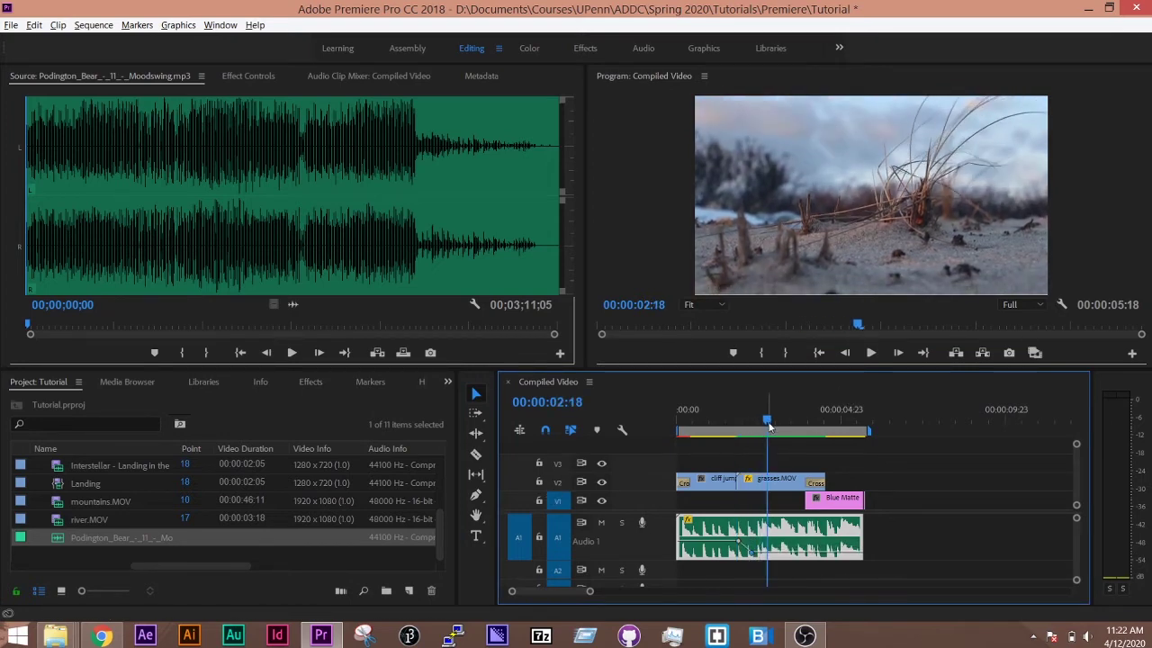
pyautogui.click(477, 498)
pyautogui.click(780, 558)
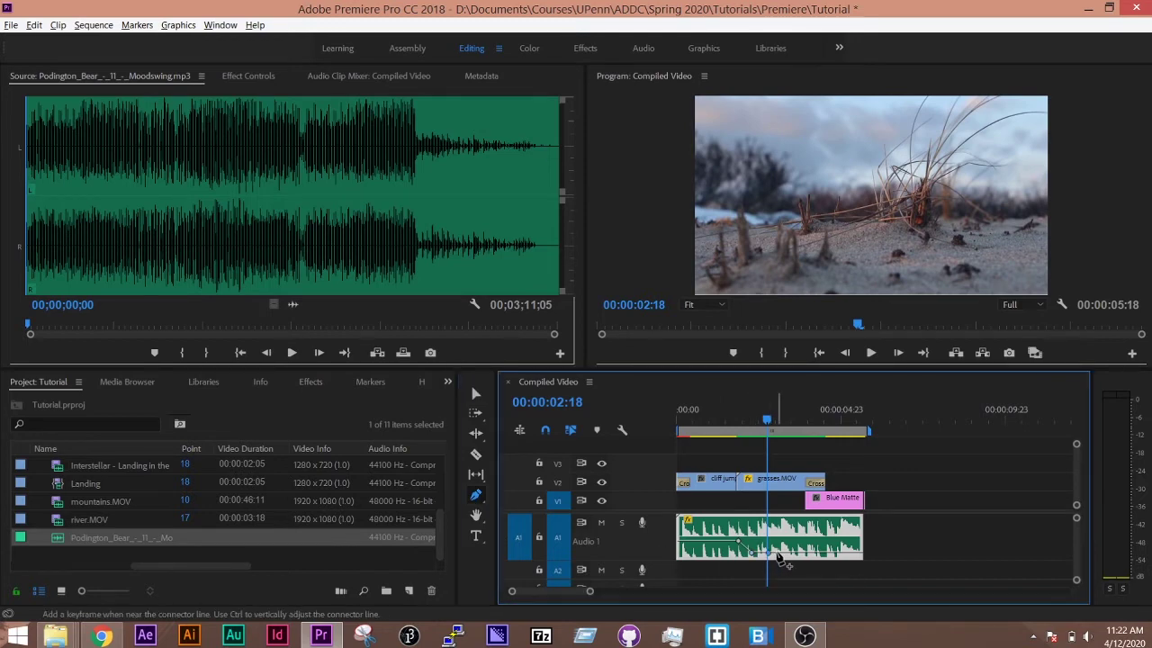
pyautogui.click(476, 393)
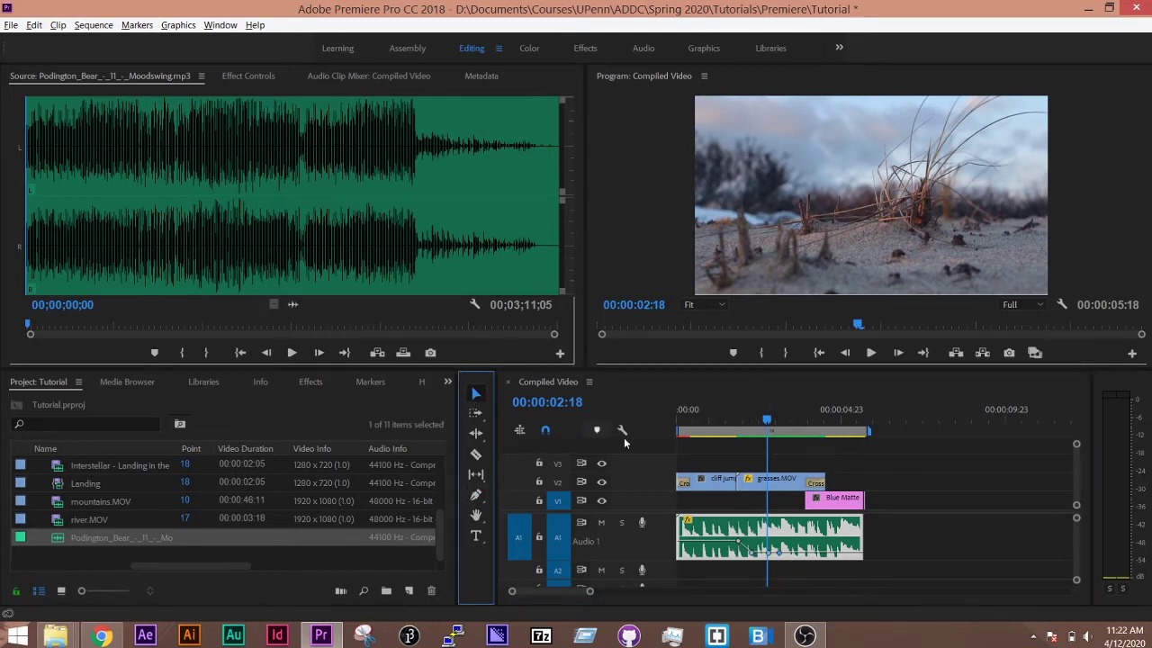
pyautogui.moveTo(779, 553)
pyautogui.mouseDown()
pyautogui.moveTo(779, 540)
pyautogui.moveTo(767, 551)
pyautogui.mouseUp()
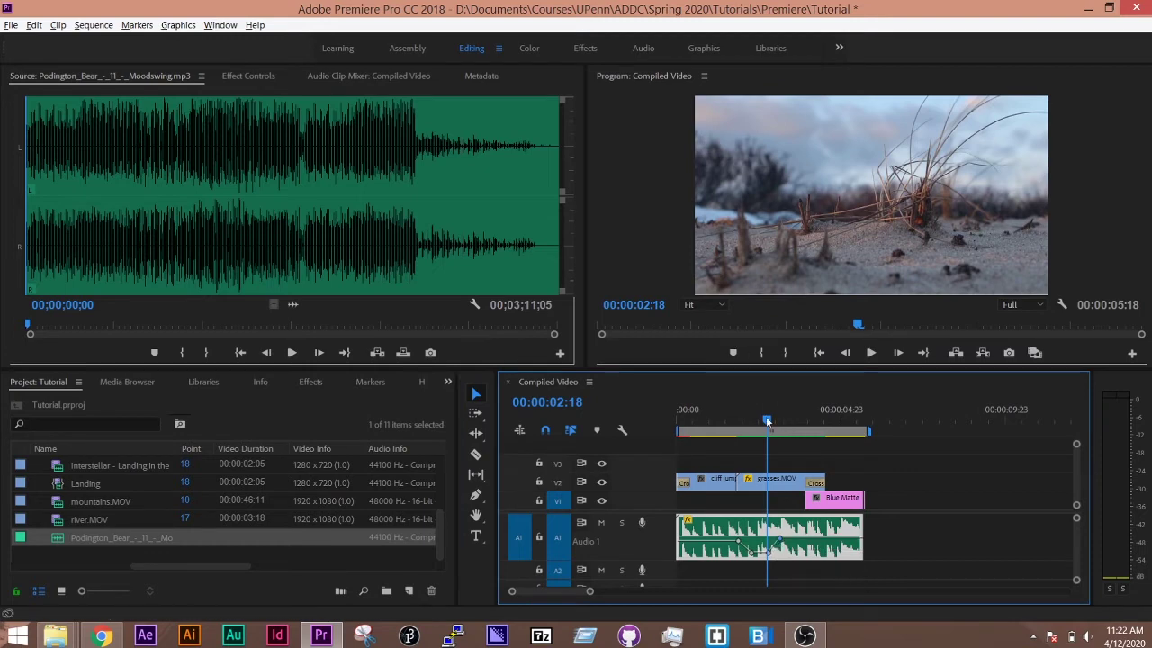
# Step: Play the sequence to check the volume dip, moving the second volume keyframe to 00:00:02:00 between playbacks
pyautogui.moveTo(767, 421); pyautogui.dragTo(677, 430)
pyautogui.press('space')
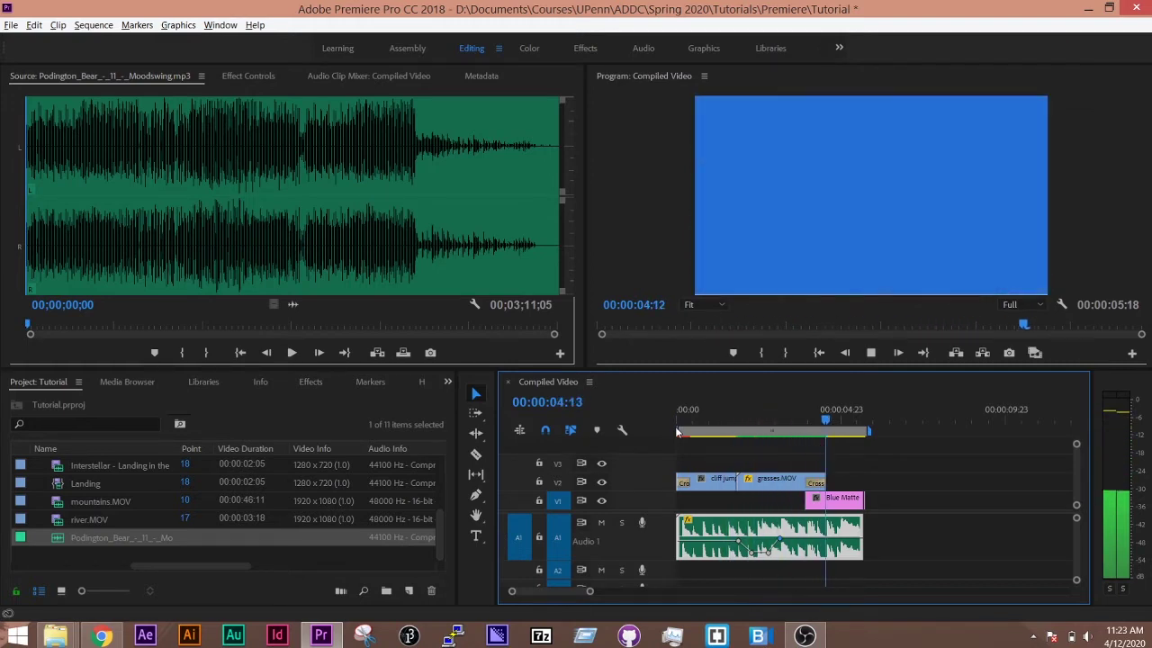
pyautogui.press('space')
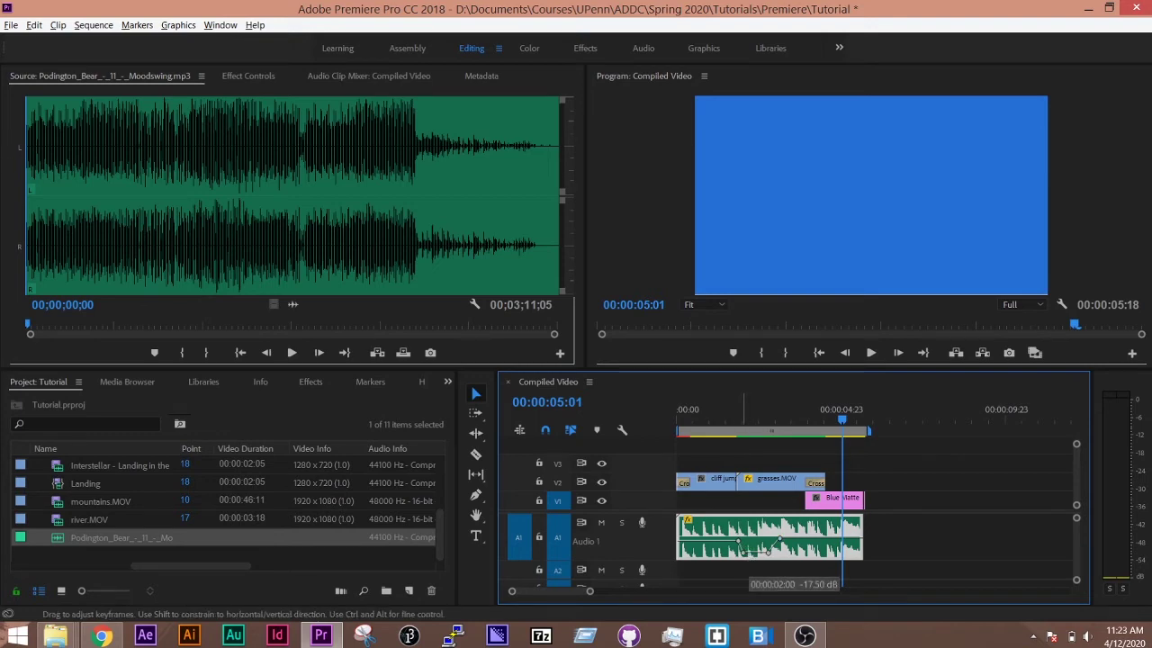
pyautogui.click(716, 410)
pyautogui.press('space')
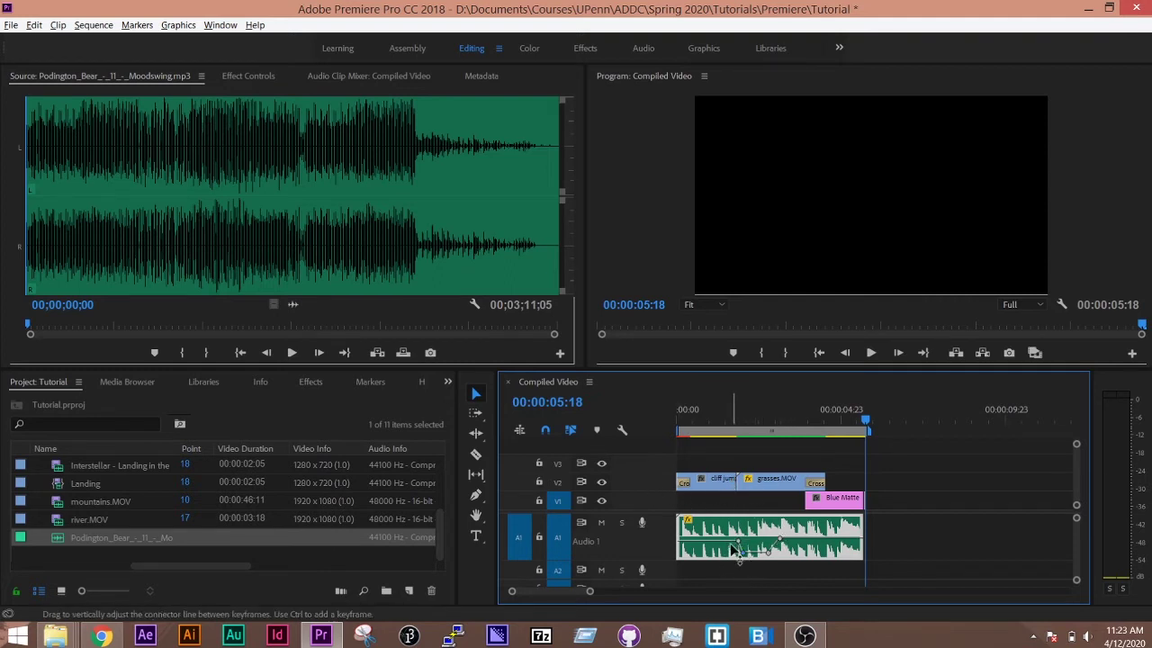
# Step: Check the timeline's keyframe display settings, and enlarge the timeline area and the height of video track V2
pyautogui.click(624, 430)
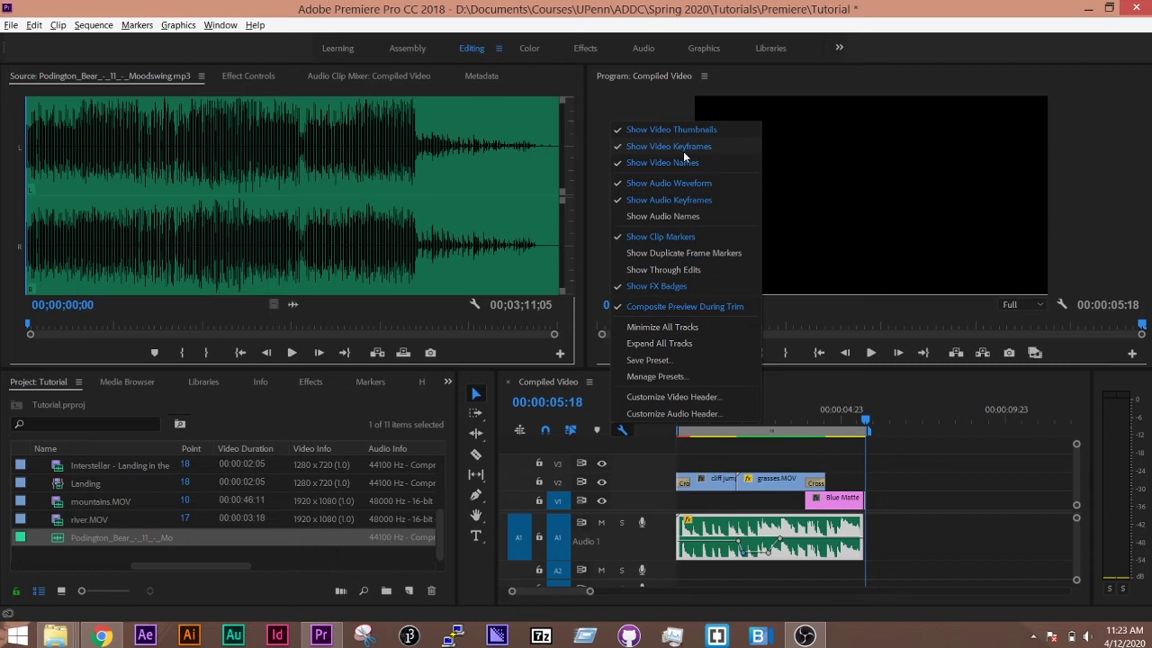
pyautogui.click(641, 443)
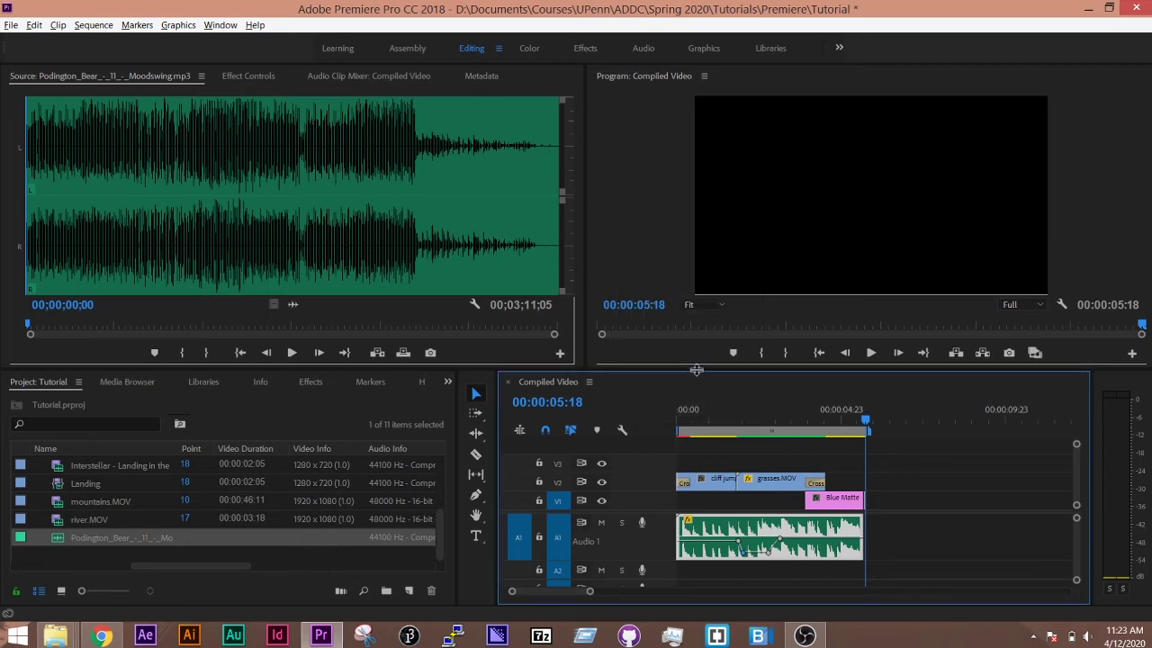
pyautogui.moveTo(699, 369); pyautogui.dragTo(699, 334)
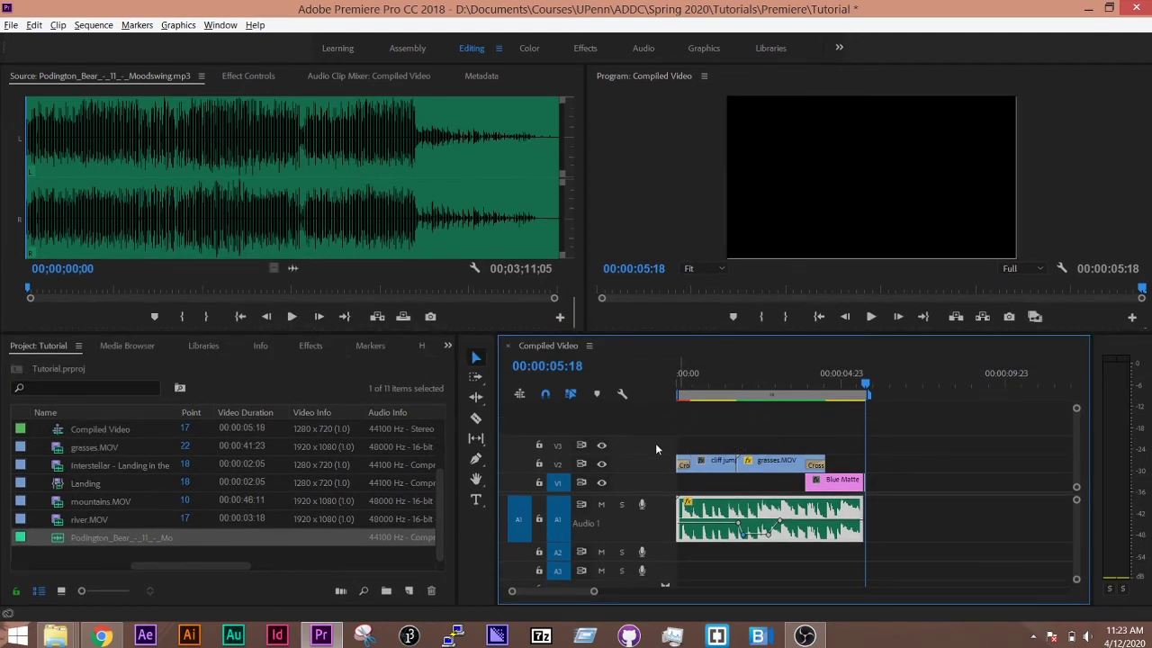
pyautogui.moveTo(653, 454); pyautogui.dragTo(653, 433)
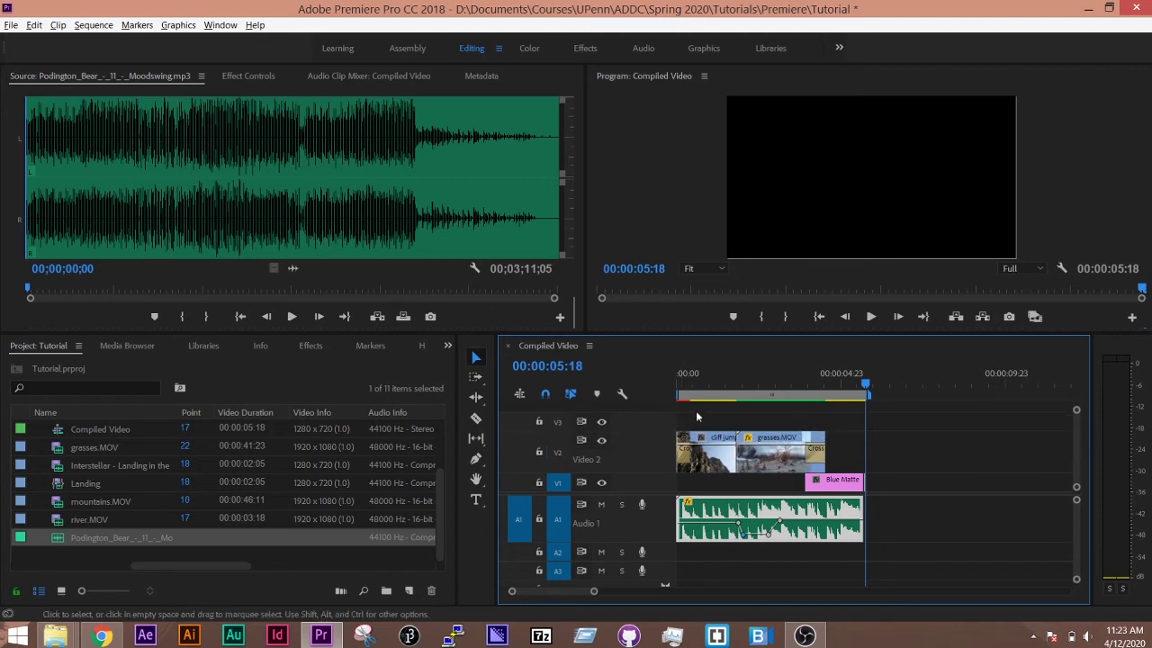
# Step: Move the playhead to 00:00:01:01 and remove the transition from the start of the cliff jump clip
pyautogui.moveTo(747, 382); pyautogui.dragTo(711, 383)
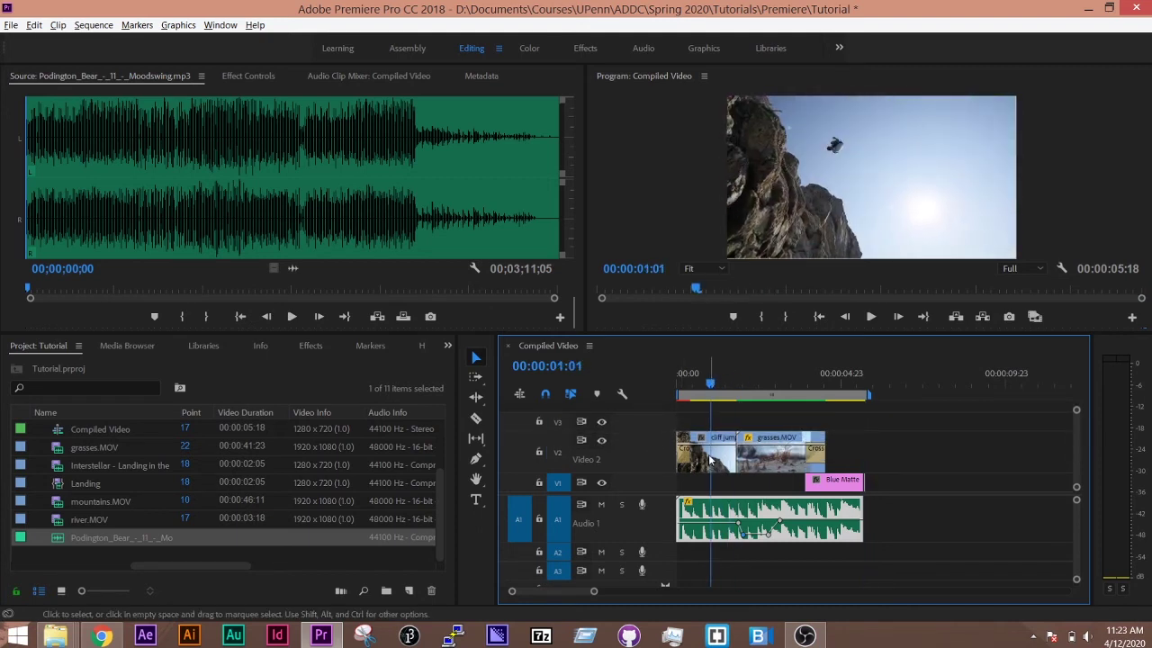
pyautogui.moveTo(719, 467); pyautogui.dragTo(711, 446)
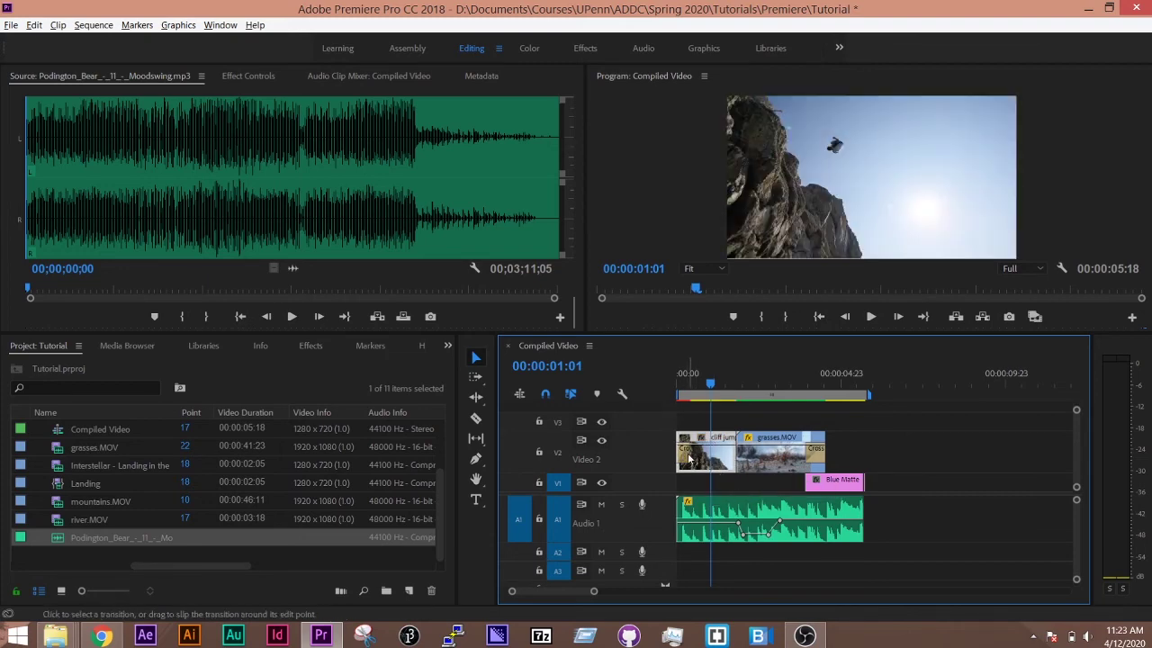
pyautogui.click(848, 467)
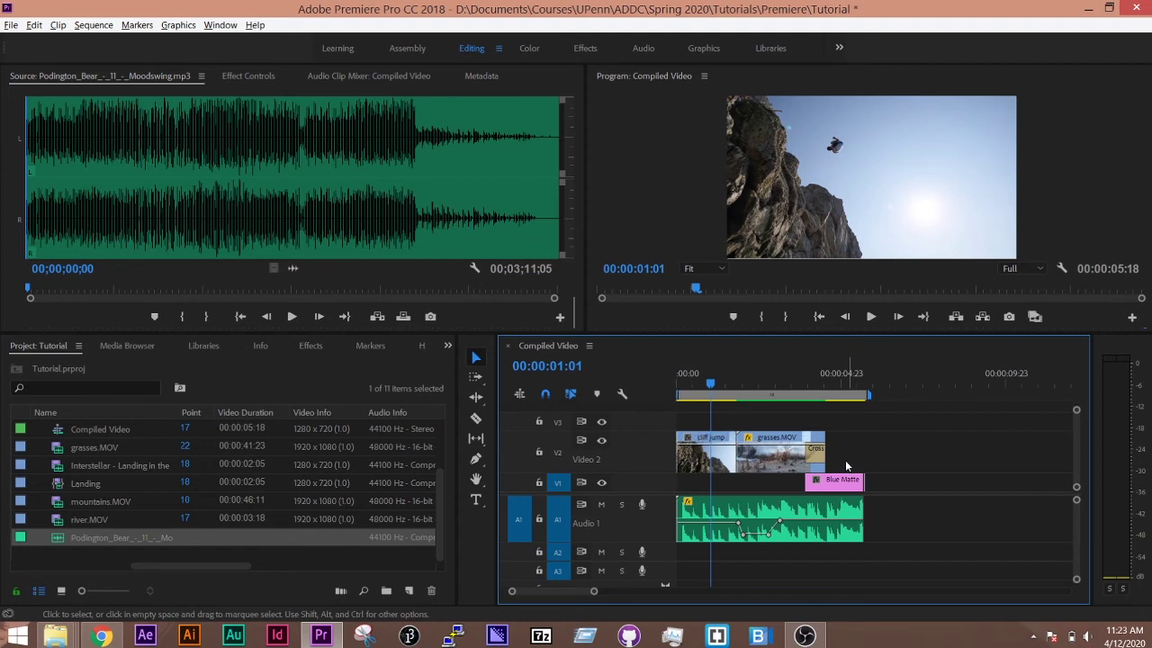
# Step: Try applying the default transition at the cut between the cliff jump and grasses.MOV clips
pyautogui.rightClick(734, 455)
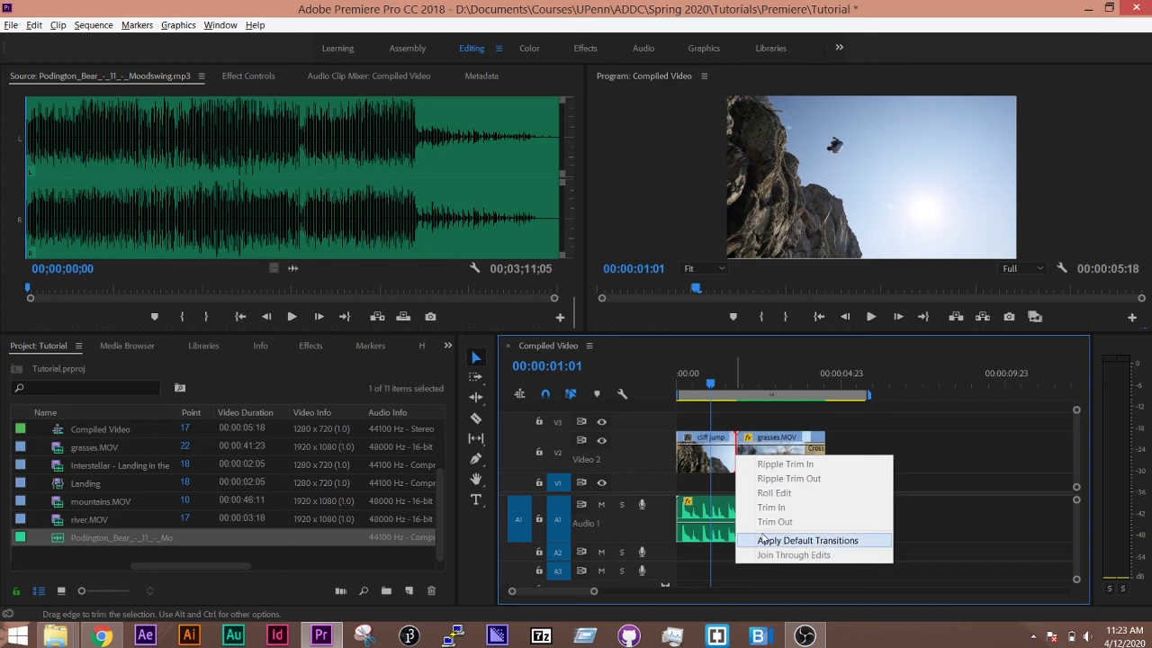
pyautogui.click(763, 537)
pyautogui.hotkey('ctrl', 'z')
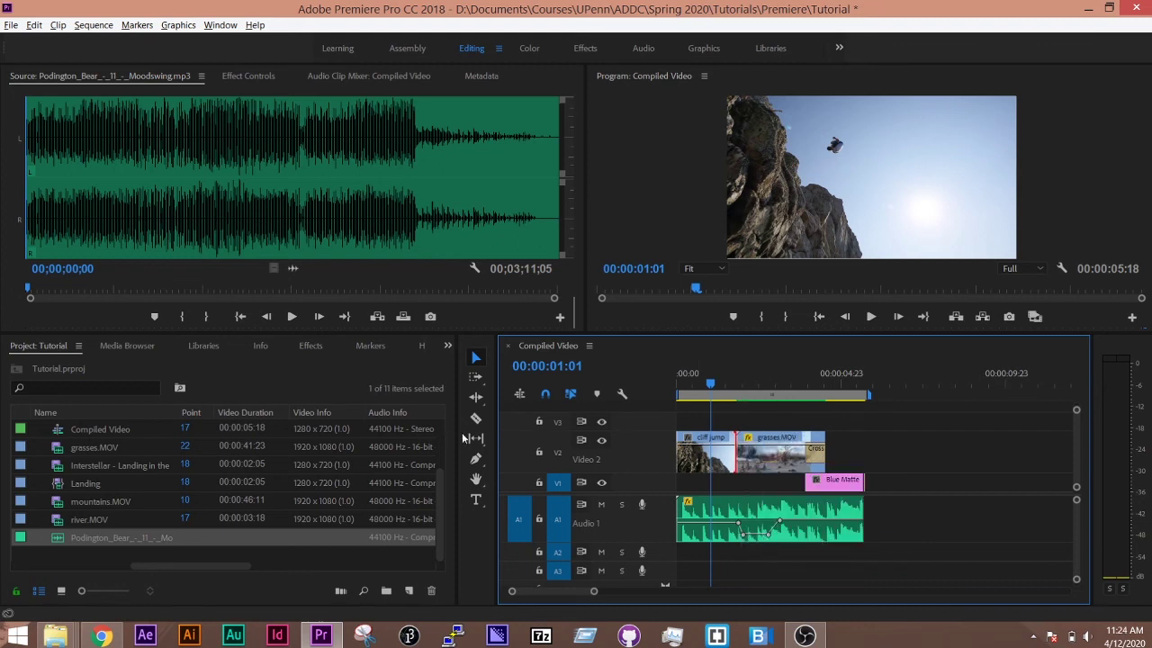
# Step: Add two opacity keyframes near the start of the cliff jump clip and lower the first one to create a fade-in
pyautogui.click(477, 459)
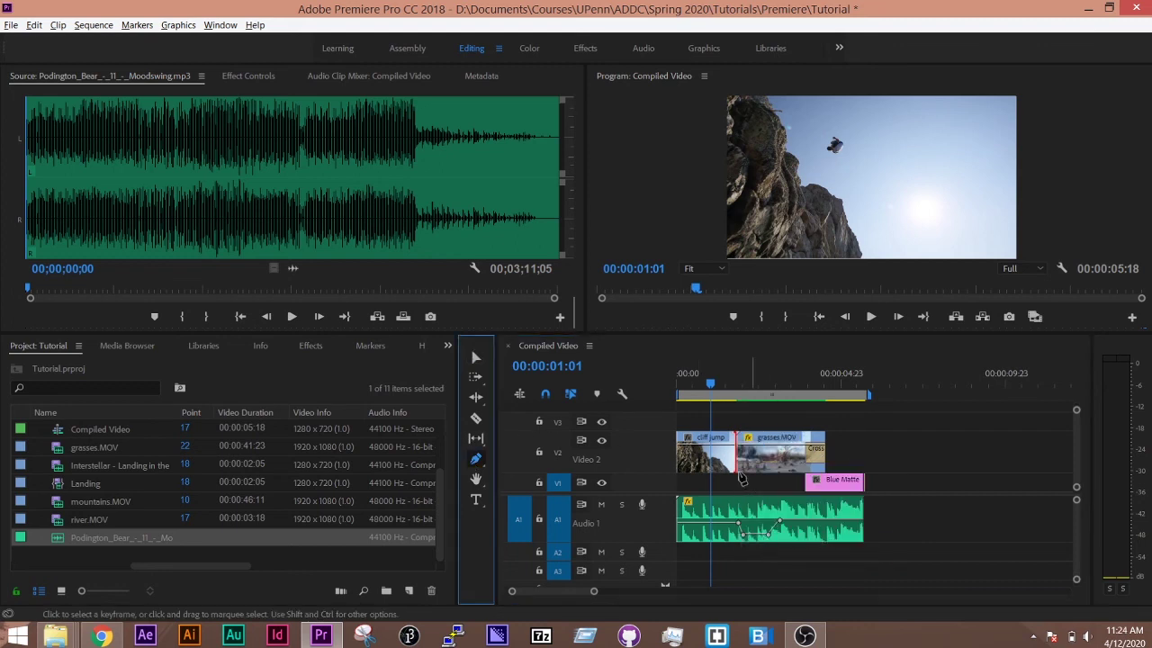
pyautogui.click(689, 450)
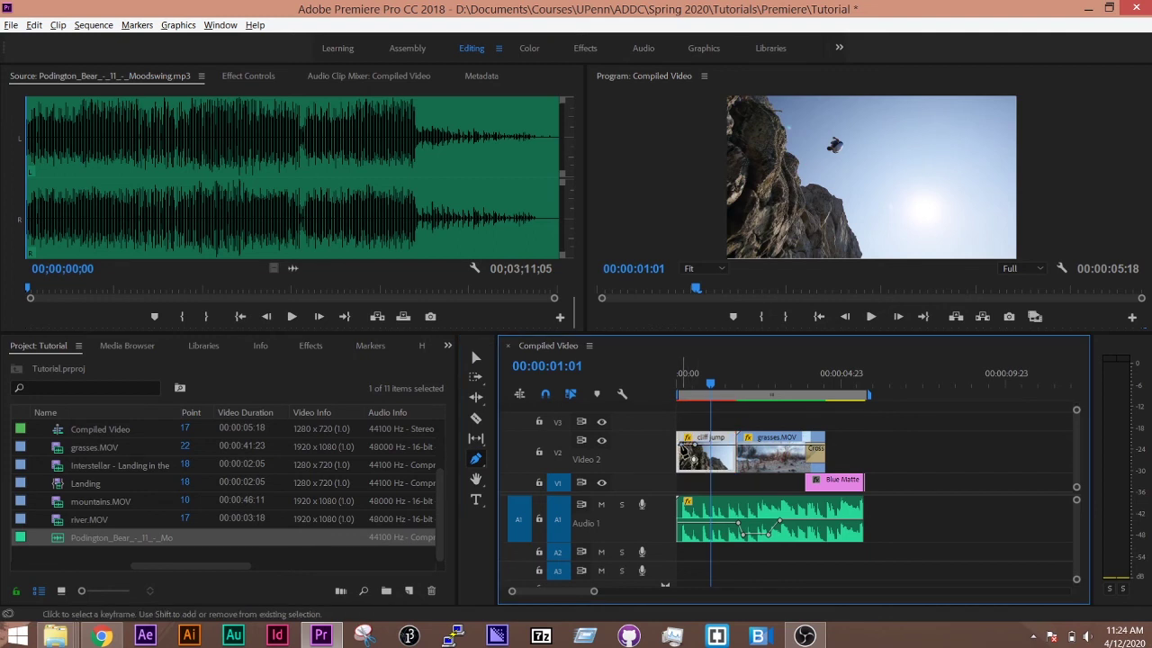
pyautogui.click(477, 358)
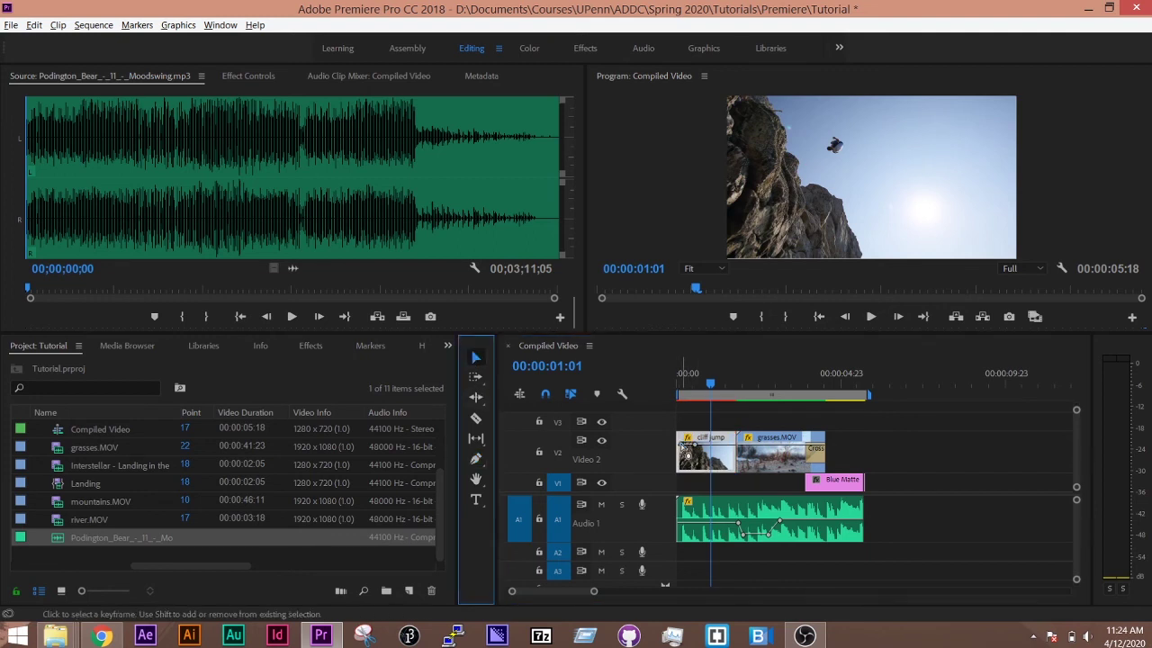
pyautogui.click(686, 512)
# Step: Play the sequence from the start to check the keyframed fade-in, and inspect the music's volume keyframe at 00:00:02:18
pyautogui.press('Home')
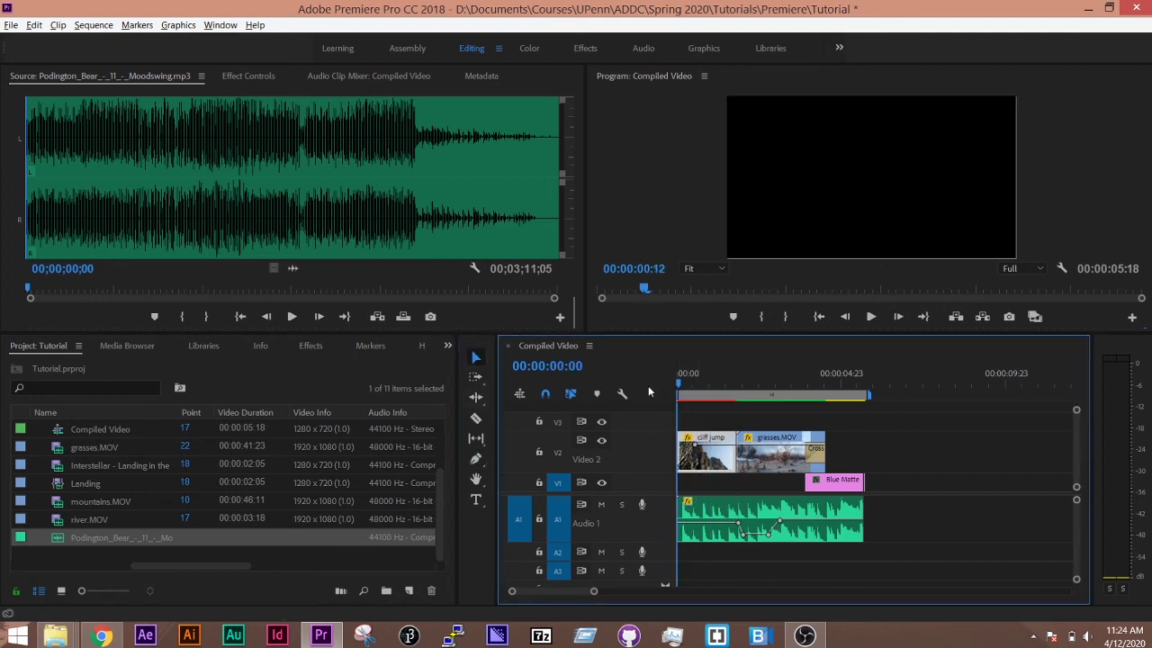
pyautogui.press('space')
pyautogui.press('space')
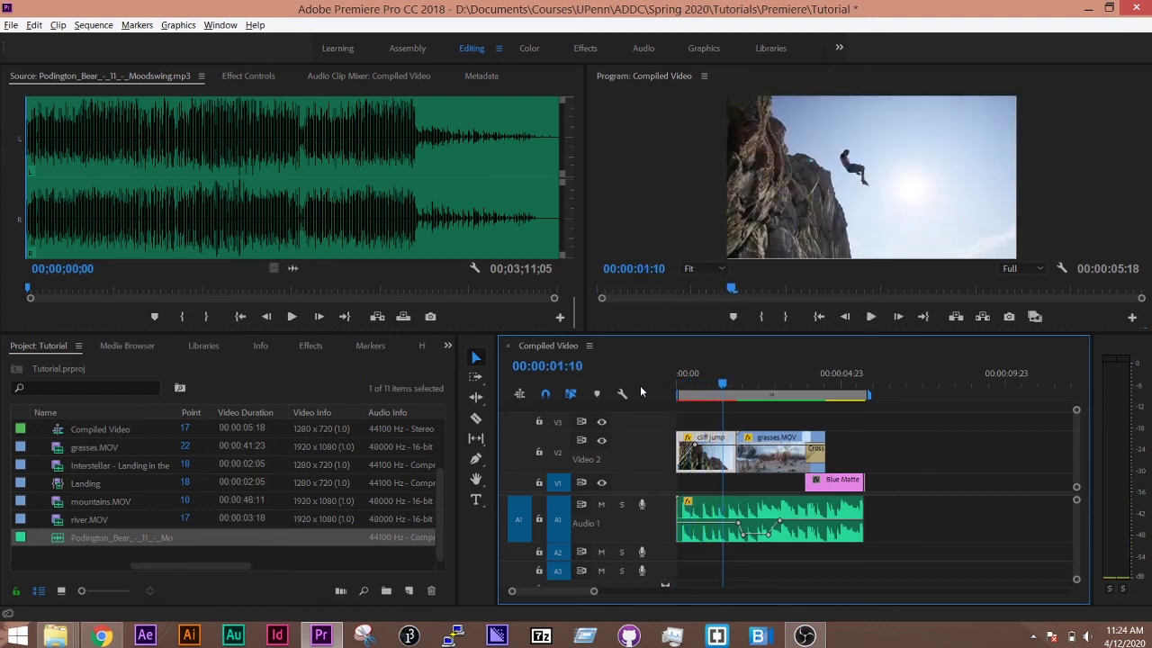
pyautogui.press('Home')
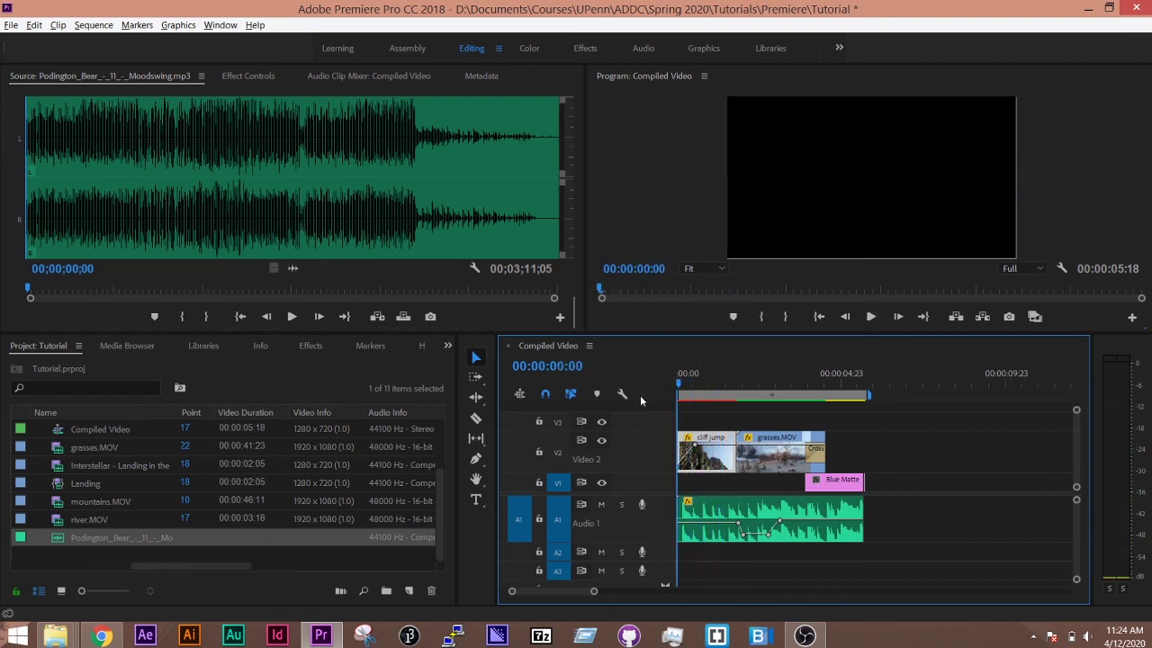
pyautogui.press('space')
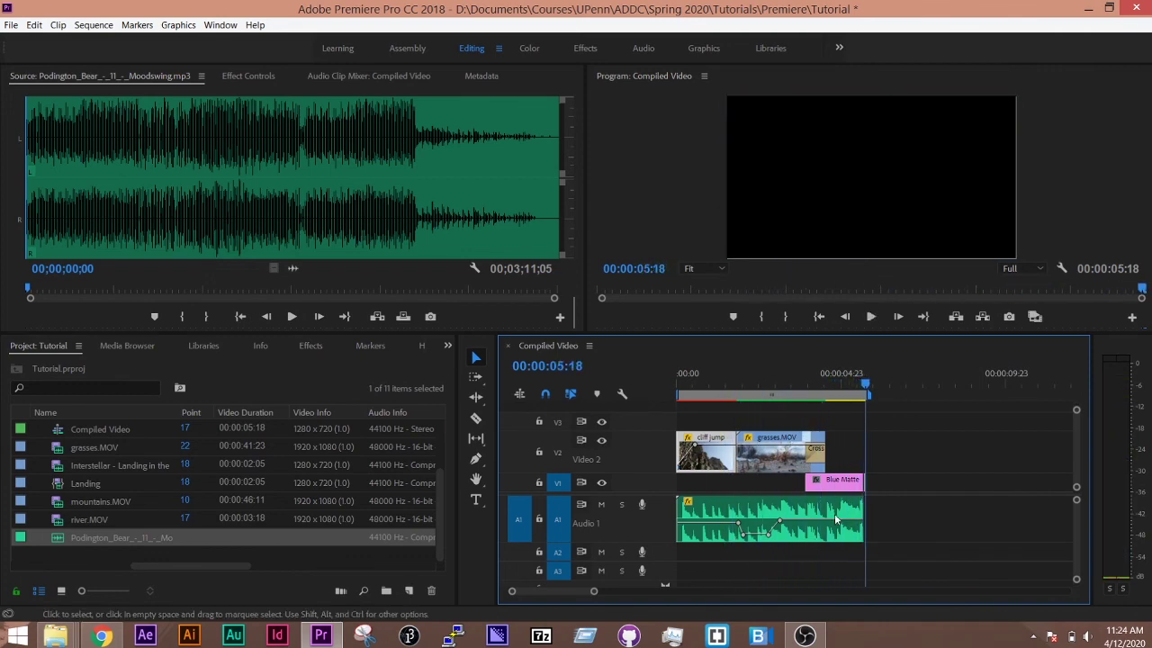
pyautogui.moveTo(769, 534)
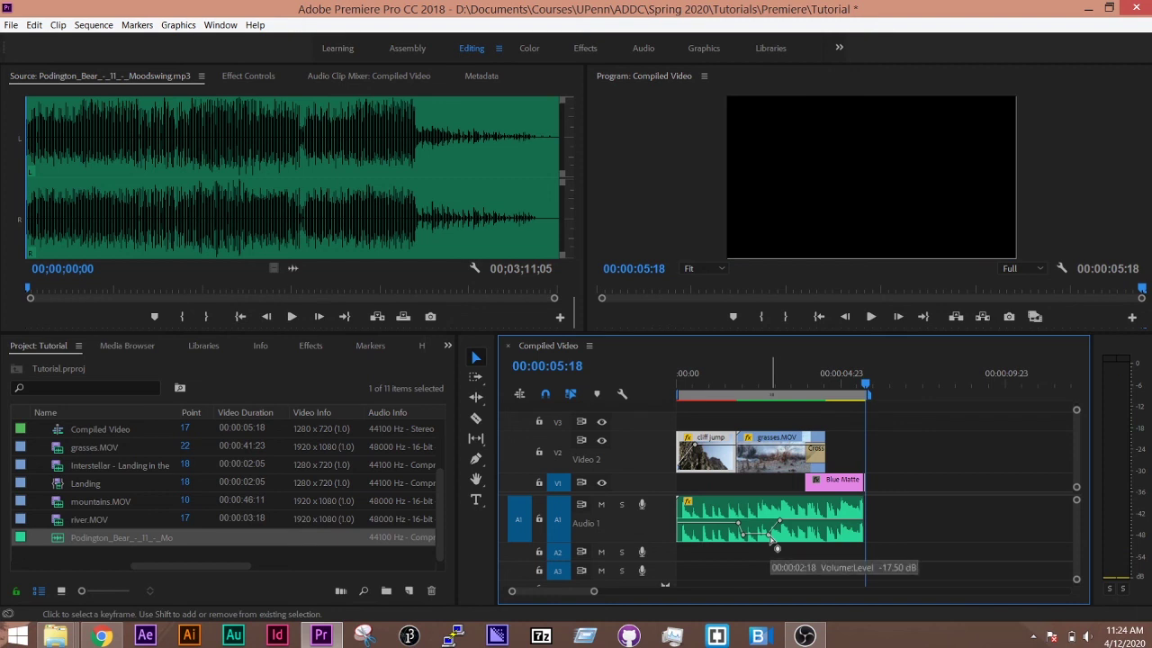